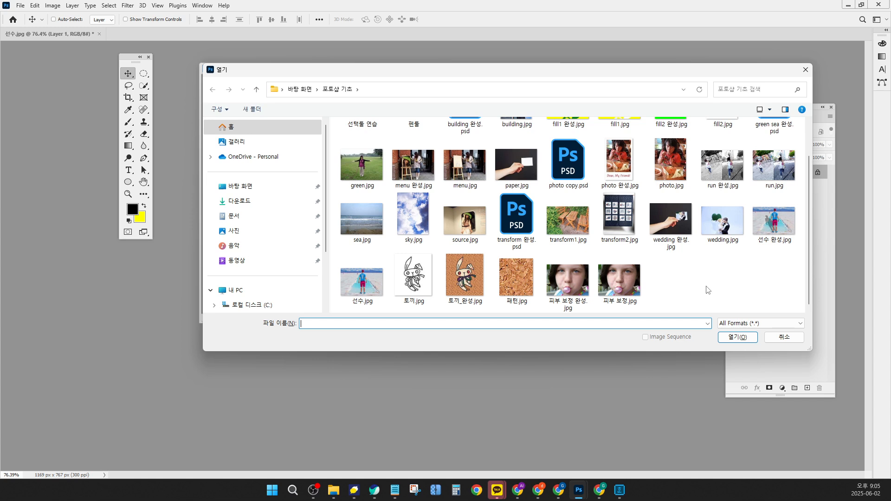
Open run 완성.jpg and run.jpg together from the 포토샵 기초 folder
left_click(722, 177)
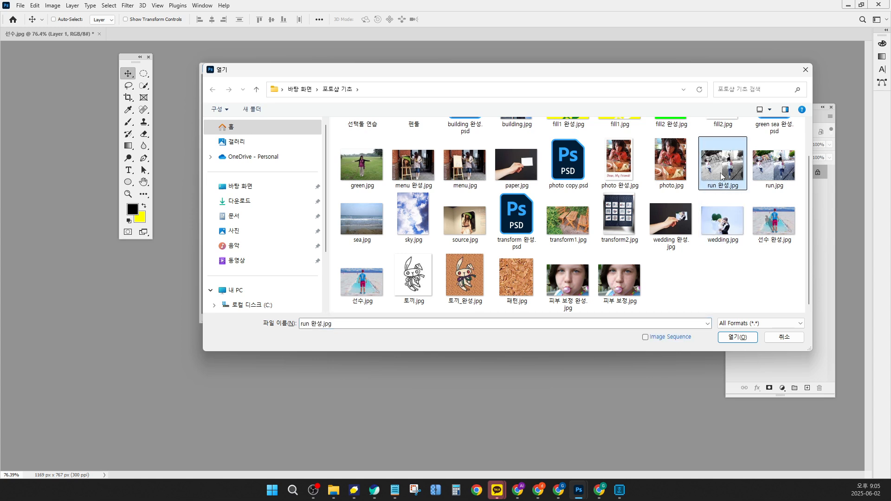
left_click(779, 175, "ctrl")
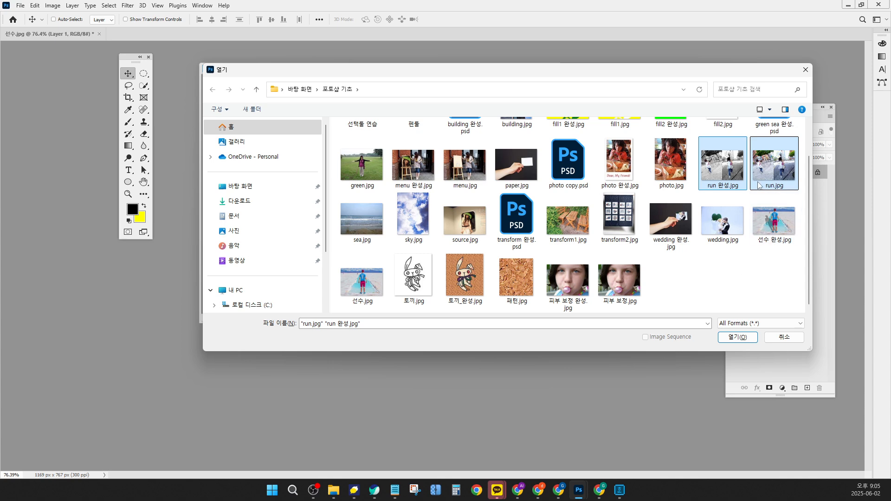
left_click(738, 337)
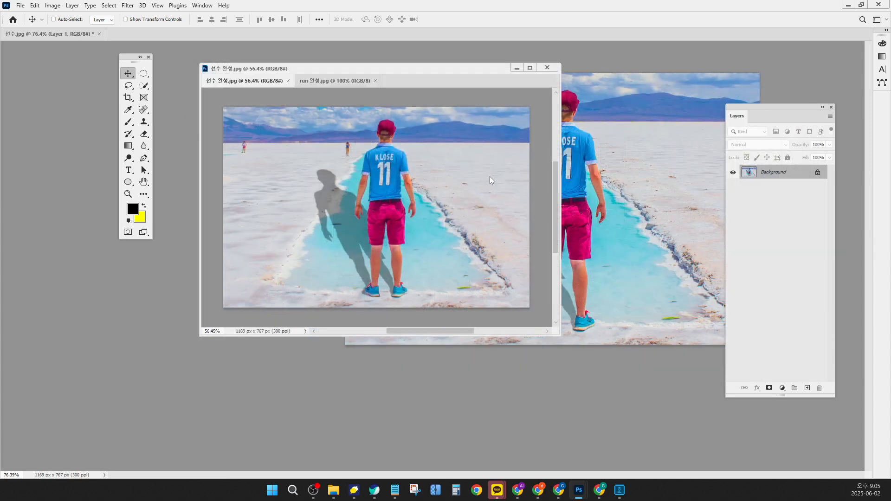
Dock the floating document into the tab bar and close 선수 완성.jpg
left_click_drag(412, 70, 416, 44)
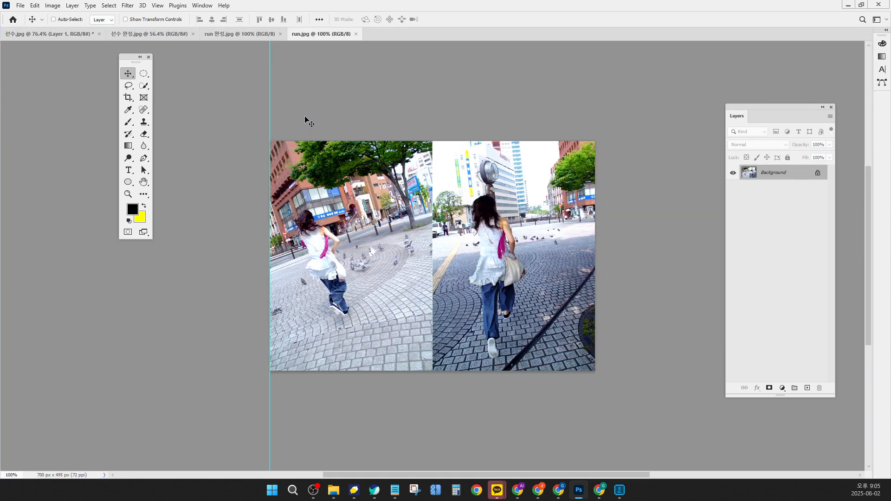
left_click(231, 37)
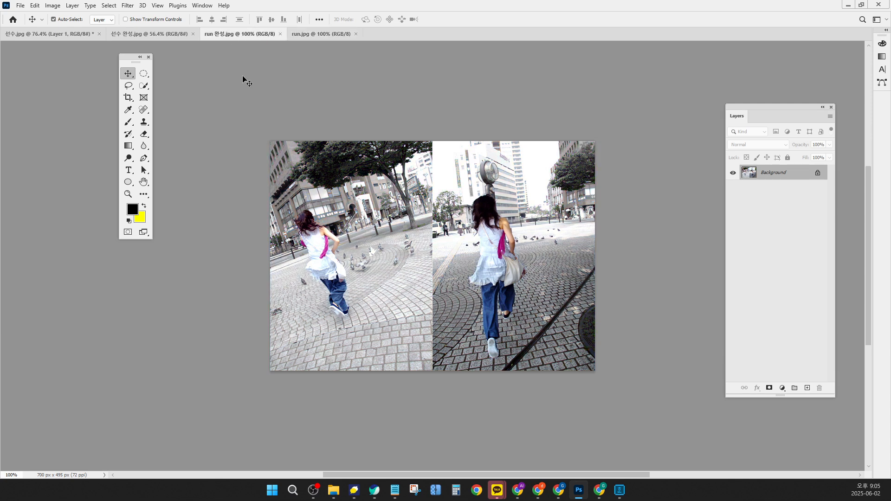
left_click(193, 35)
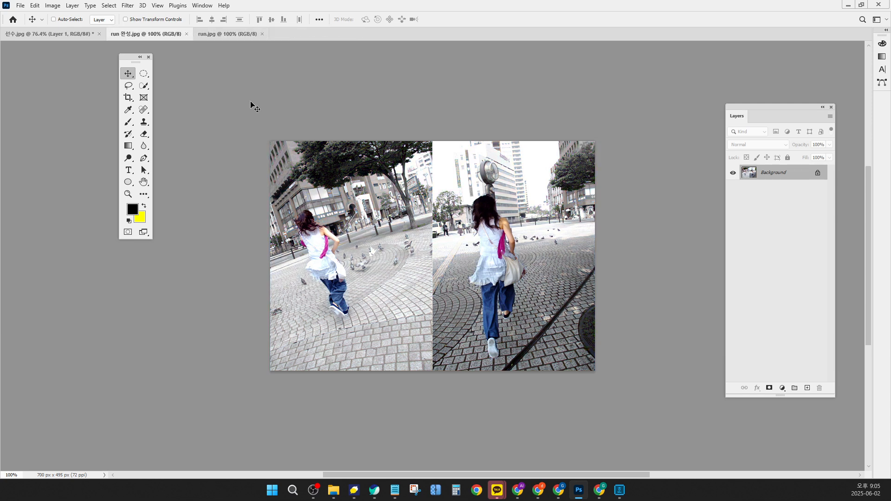
Close 선수.jpg without saving changes
left_click(93, 34)
key("ctrl+w")
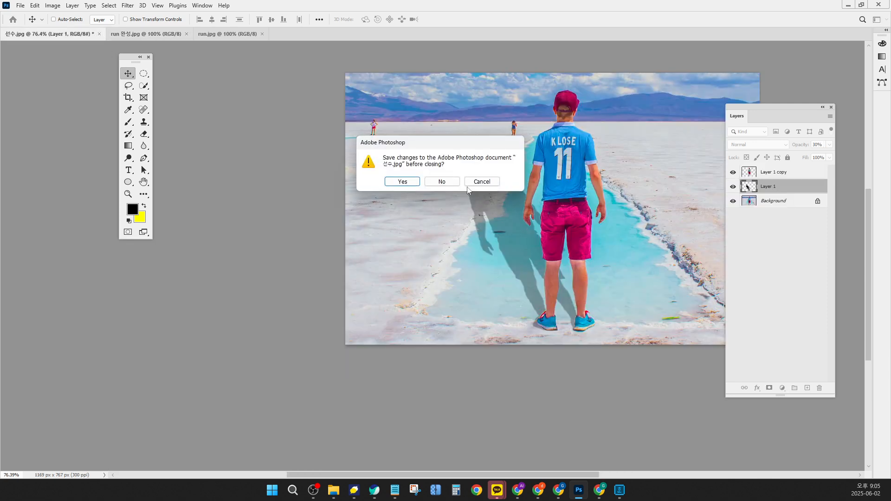
left_click(450, 184)
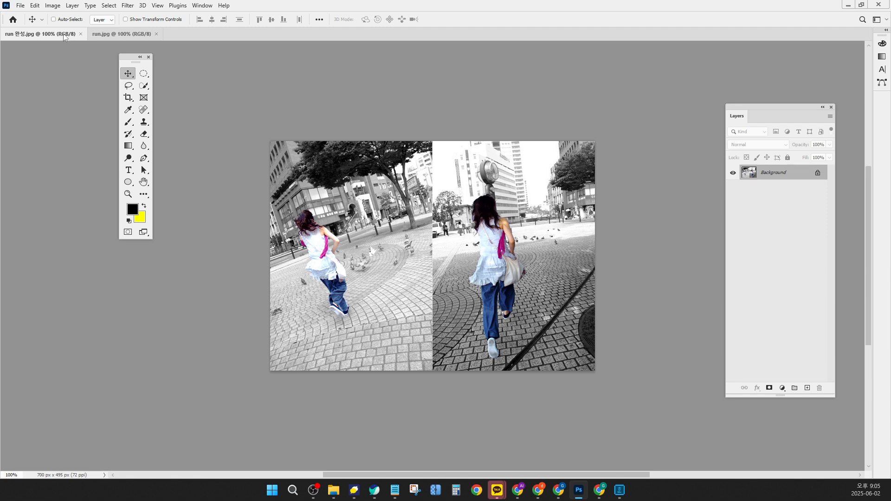
Float run 완성.jpg in its own window and position it beside run.jpg for reference
left_click_drag(65, 36, 65, 61)
left_click(455, 173)
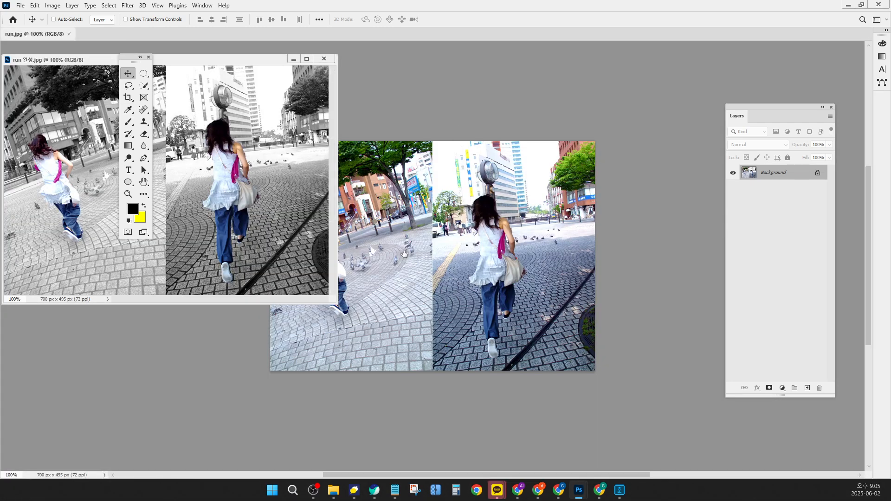
left_click_drag(405, 254, 548, 206)
left_click_drag(249, 63, 313, 91)
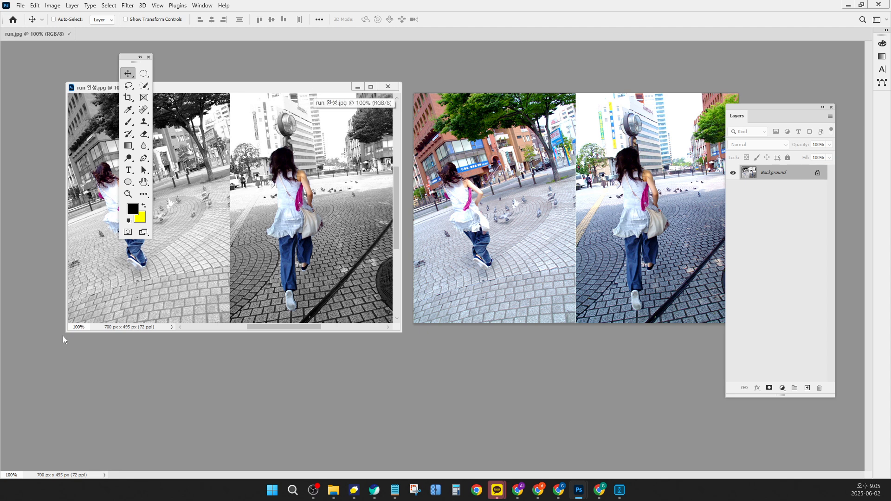
left_click_drag(66, 332, 35, 354)
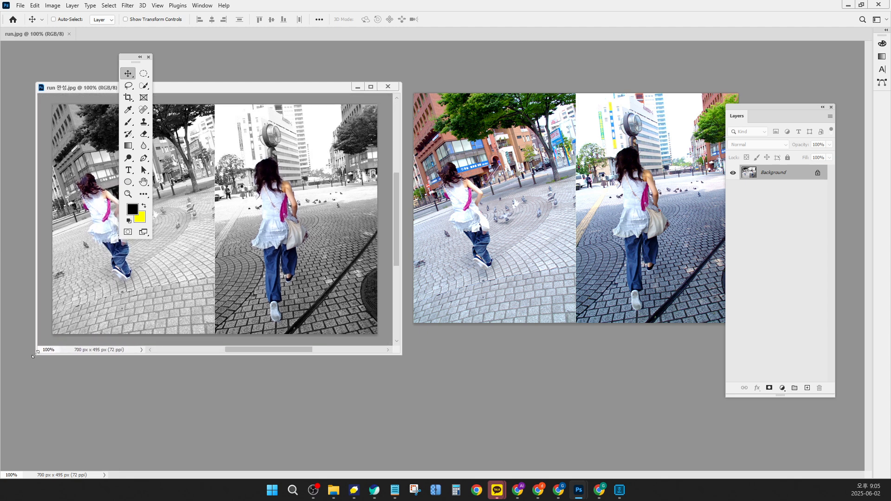
left_click_drag(265, 88, 257, 77)
Move the Tools panel and Layers panel next to the run.jpg image
left_click_drag(136, 59, 633, 270)
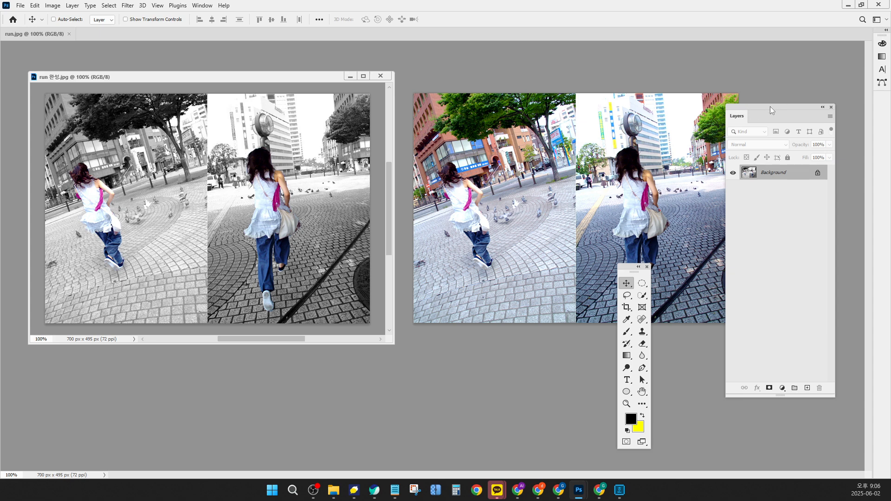
left_click_drag(770, 107, 806, 98)
left_click_drag(620, 269, 712, 251)
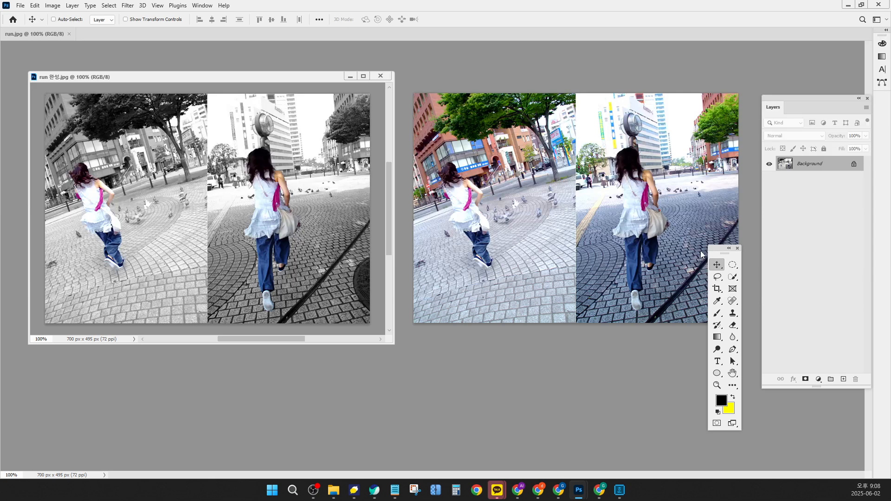
left_click_drag(711, 252, 678, 132)
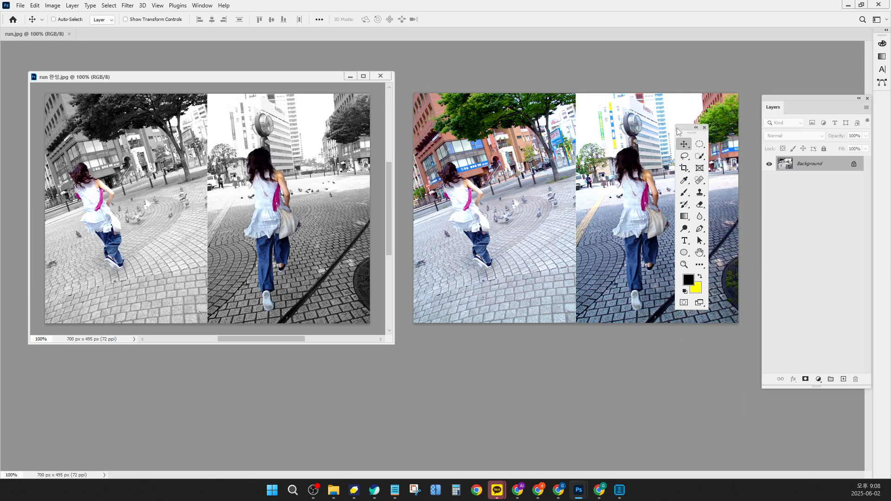
Select the girl in the left half of run.jpg with the Quick Selection tool
left_click(700, 157)
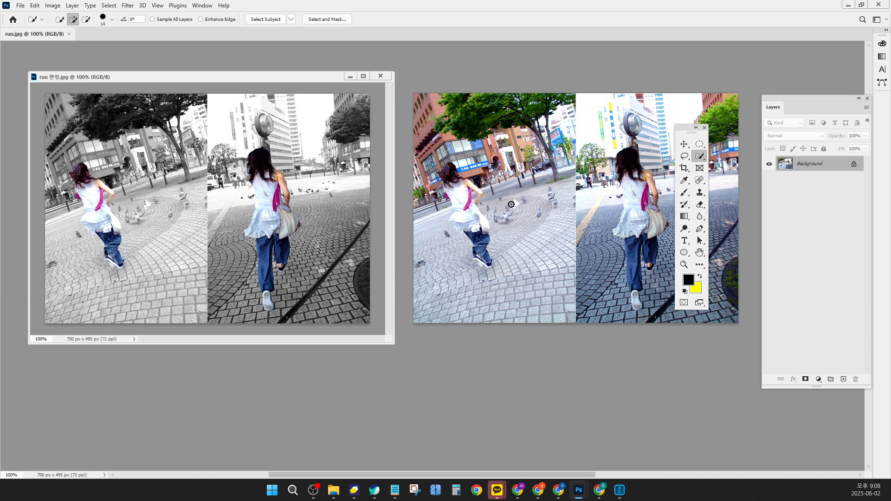
scroll(423, 203, "up", 4)
scroll(422, 203, "up", 8)
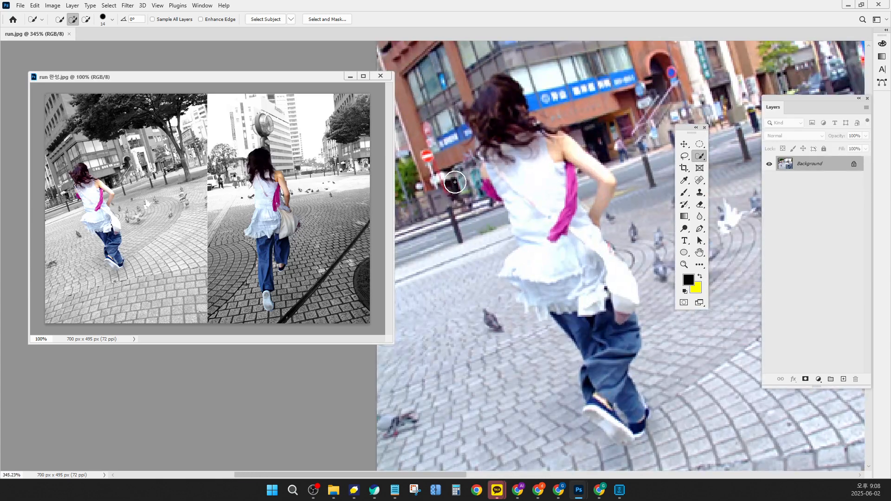
scroll(498, 177, "up", 3)
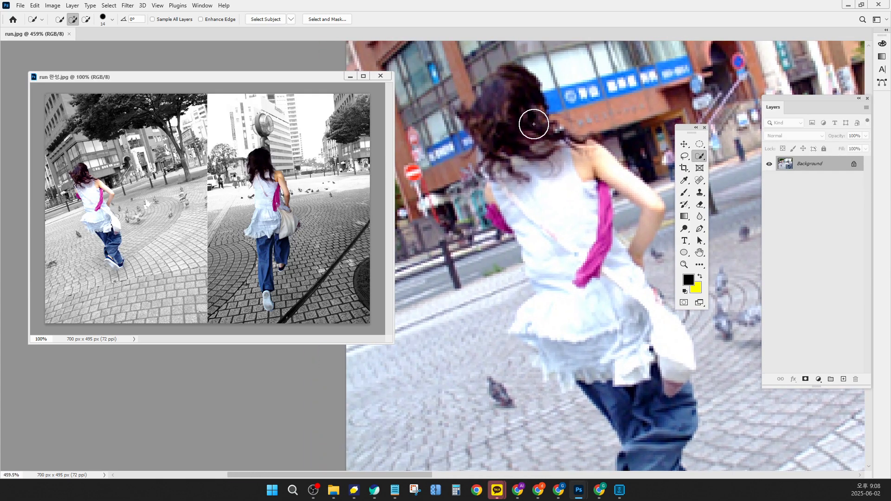
mouse_move(533, 124)
left_mouse_down()
mouse_move(514, 105)
mouse_move(571, 272)
mouse_move(598, 294)
mouse_move(607, 279)
mouse_move(597, 253)
mouse_move(594, 265)
left_mouse_up()
mouse_move(587, 226)
left_mouse_down()
mouse_move(572, 197)
mouse_move(603, 226)
mouse_move(554, 284)
mouse_move(526, 283)
mouse_move(564, 297)
left_mouse_up()
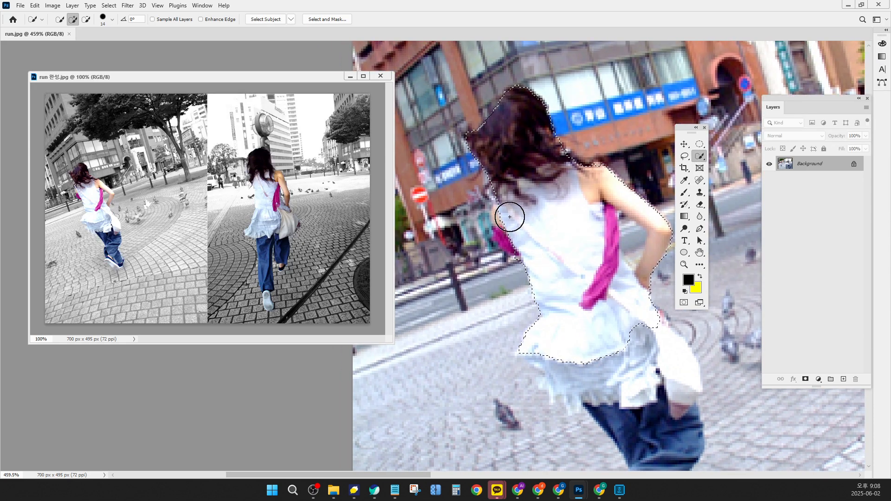
left_click_drag(510, 217, 514, 228)
mouse_move(617, 283)
left_mouse_down()
mouse_move(598, 176)
mouse_move(575, 139)
left_mouse_up()
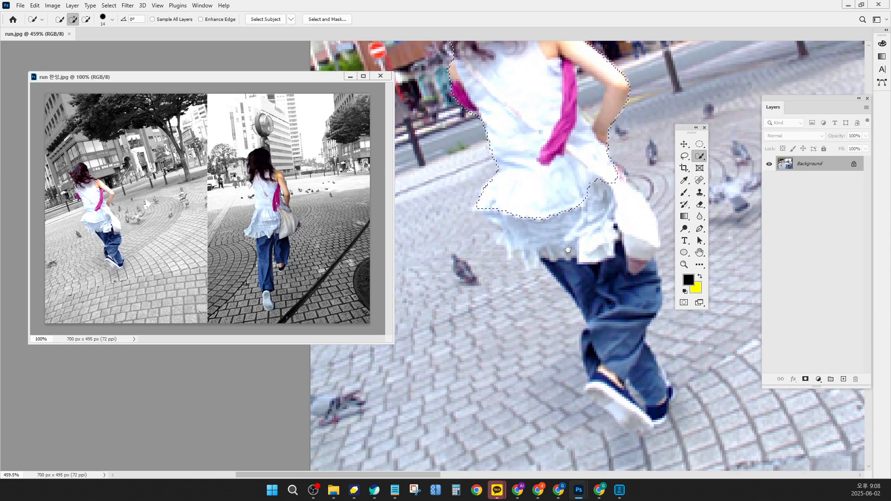
mouse_move(557, 195)
left_mouse_down()
mouse_move(527, 223)
mouse_move(620, 219)
left_mouse_up()
mouse_move(619, 307)
left_mouse_down()
mouse_move(614, 266)
mouse_move(584, 240)
mouse_move(615, 267)
mouse_move(632, 235)
mouse_move(624, 218)
mouse_move(615, 272)
mouse_move(607, 211)
mouse_move(598, 252)
mouse_move(613, 259)
mouse_move(620, 282)
mouse_move(594, 268)
mouse_move(592, 227)
left_mouse_up()
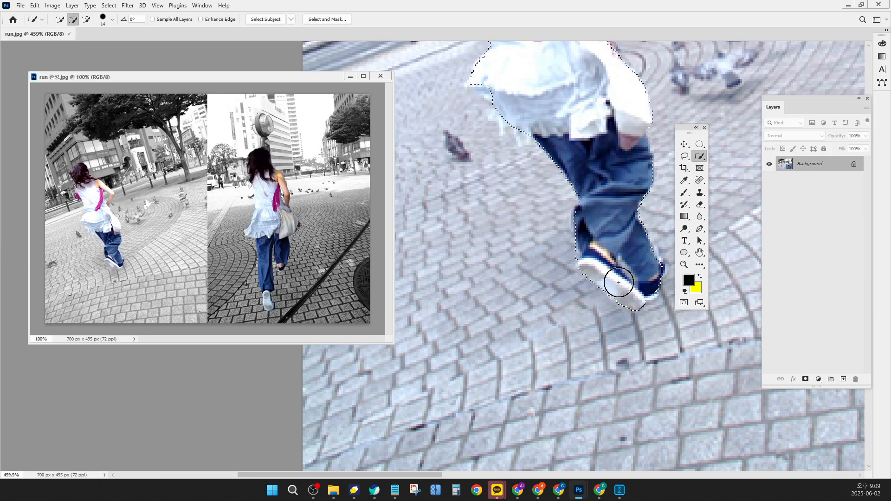
Add the girl in the right half to the selection with the Quick Selection tool
scroll(618, 279, "down", 3)
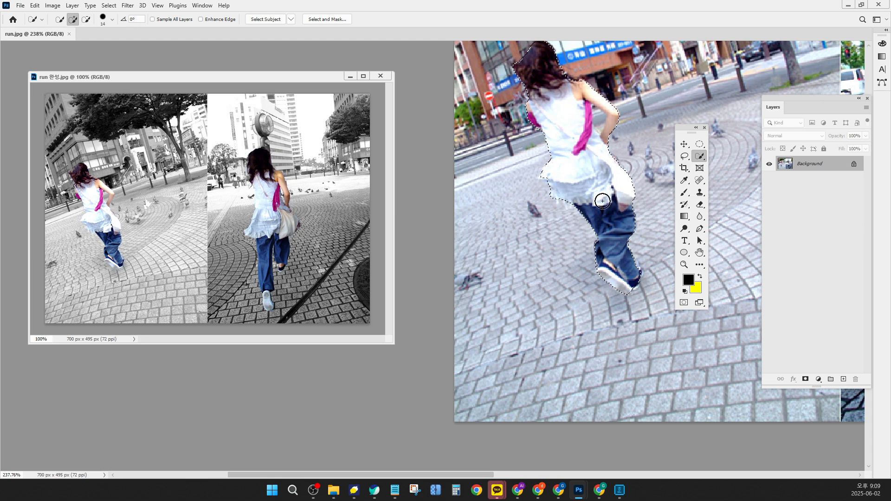
mouse_move(605, 189)
left_mouse_down()
mouse_move(504, 239)
mouse_move(379, 266)
mouse_move(261, 277)
mouse_move(183, 300)
left_mouse_up()
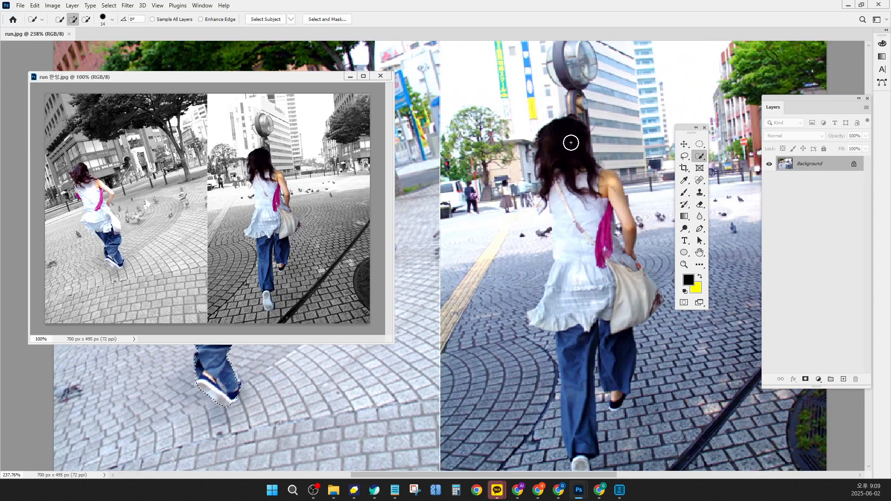
mouse_move(587, 214)
left_mouse_down()
mouse_move(608, 223)
mouse_move(612, 194)
mouse_move(604, 225)
mouse_move(572, 261)
mouse_move(576, 286)
mouse_move(643, 292)
mouse_move(624, 298)
mouse_move(610, 282)
mouse_move(610, 201)
mouse_move(609, 283)
mouse_move(595, 335)
mouse_move(576, 346)
mouse_move(609, 341)
mouse_move(621, 351)
mouse_move(600, 372)
mouse_move(580, 251)
left_mouse_up()
key("space")
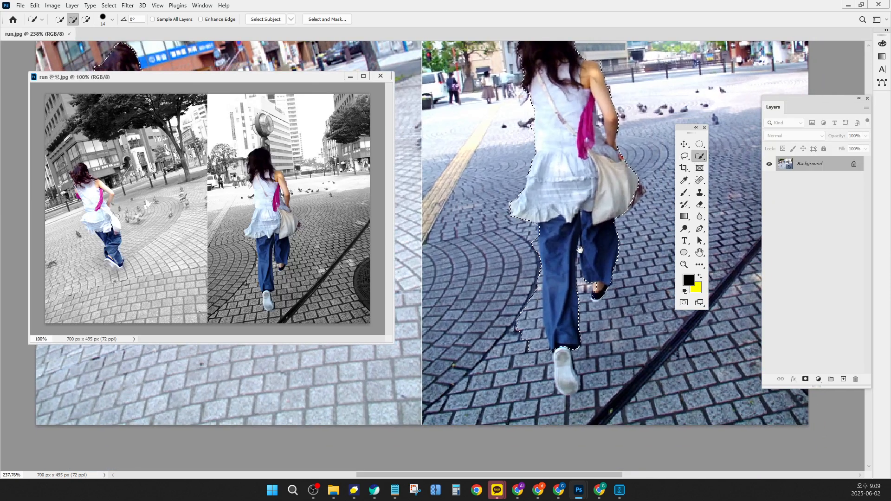
left_click_drag(569, 353, 567, 380)
key("alt")
scroll(629, 209, "up", 2)
scroll(631, 199, "up", 2)
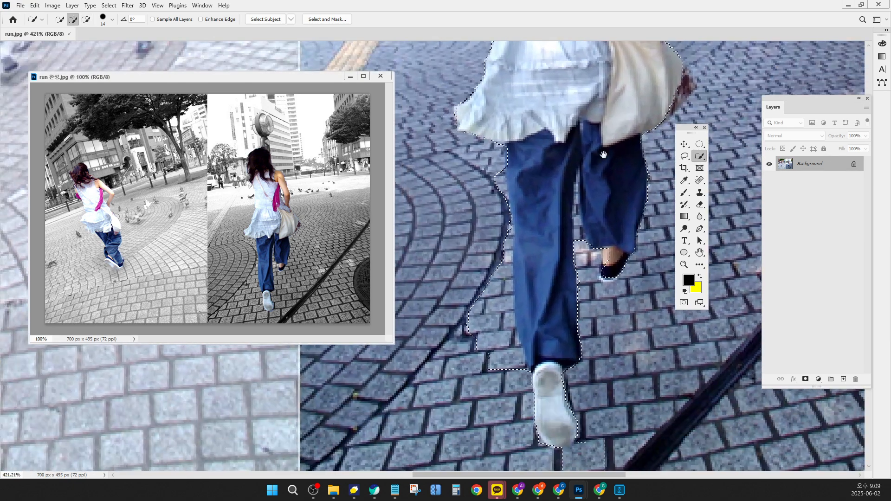
Subtract stray pavement areas around the right girl's legs and feet from the selection with the Lasso tool
left_click(685, 156)
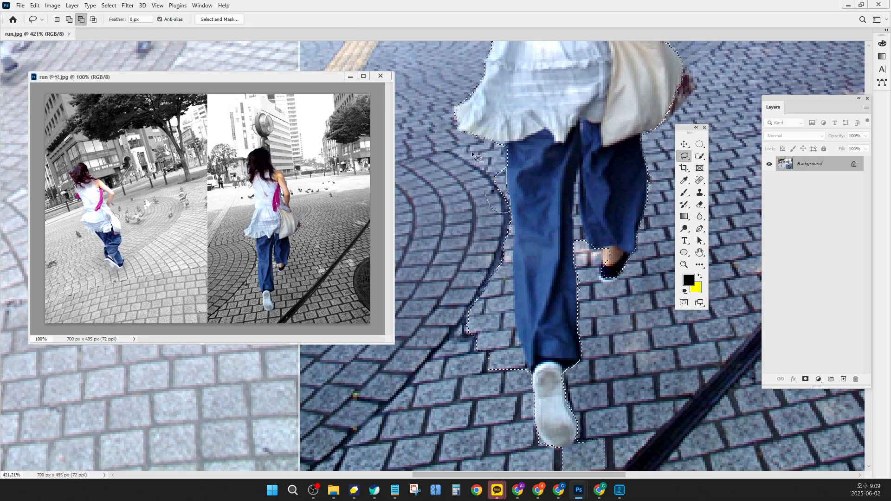
scroll(488, 178, "down", 5)
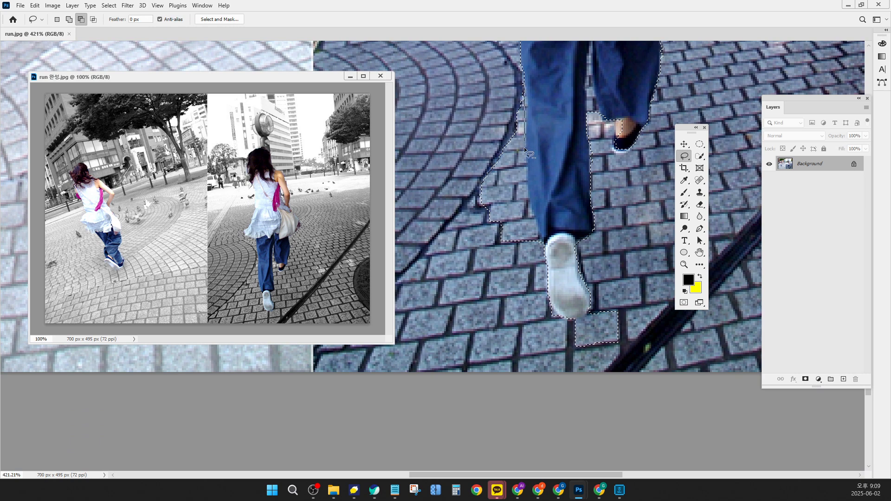
mouse_move(523, 202)
left_mouse_down()
mouse_move(464, 183)
mouse_move(524, 139)
left_mouse_up()
scroll(548, 185, "down", 2)
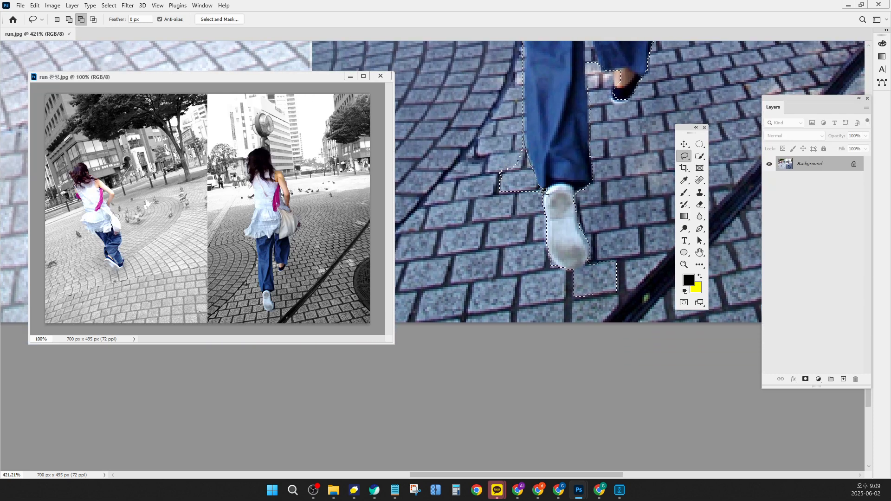
mouse_move(541, 189)
left_mouse_down()
mouse_move(491, 213)
mouse_move(527, 151)
left_mouse_up()
mouse_move(604, 263)
left_mouse_down()
mouse_move(584, 228)
mouse_move(618, 252)
mouse_move(526, 261)
left_mouse_up()
mouse_move(609, 155)
left_mouse_down()
mouse_move(569, 223)
mouse_move(591, 190)
mouse_move(590, 198)
left_mouse_up()
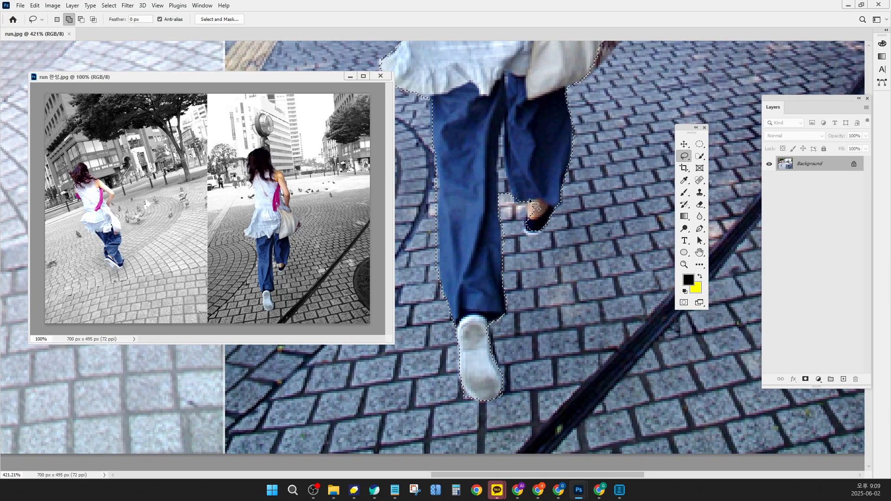
mouse_move(529, 201)
left_mouse_down()
mouse_move(526, 228)
mouse_move(534, 231)
mouse_move(544, 187)
mouse_move(539, 195)
mouse_move(500, 167)
mouse_move(505, 125)
mouse_move(508, 212)
left_mouse_up()
key("alt")
Add the missing bag and shoulder edges of the right girl to the selection with the Lasso tool
key("space")
left_click_drag(627, 106, 586, 244)
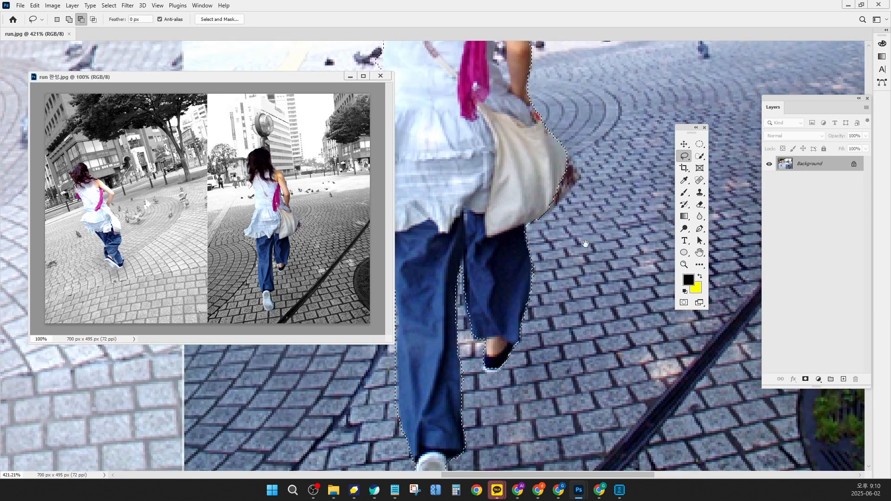
key("shift")
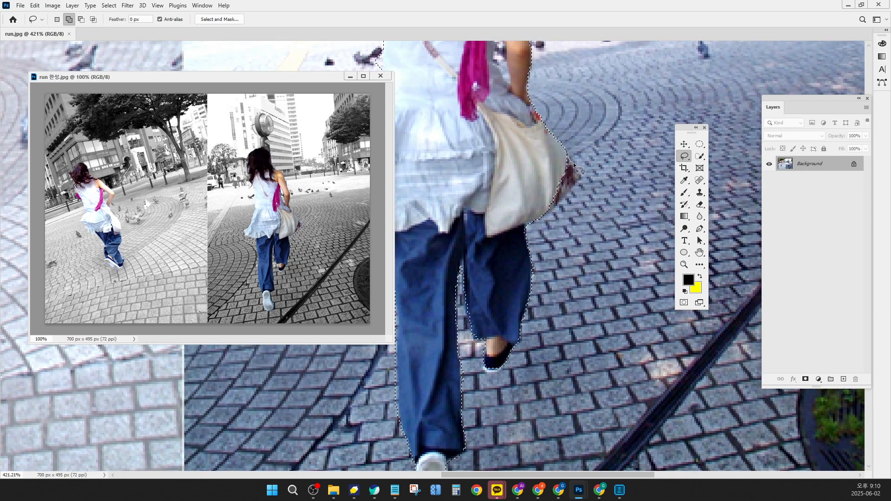
mouse_move(575, 165)
left_mouse_down()
mouse_move(586, 179)
mouse_move(581, 188)
mouse_move(529, 226)
left_mouse_up()
key("space")
mouse_move(578, 93)
left_mouse_down()
mouse_move(587, 244)
mouse_move(613, 277)
left_mouse_up()
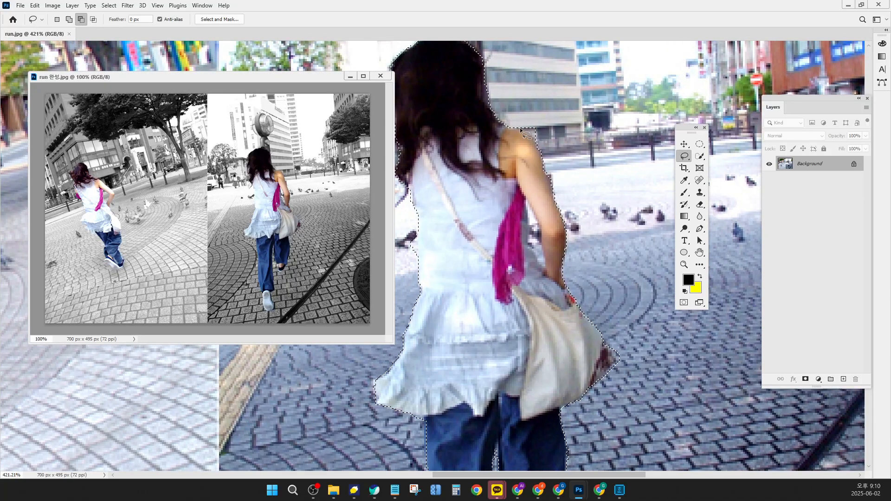
mouse_move(550, 107)
left_mouse_down()
mouse_move(537, 122)
mouse_move(543, 164)
mouse_move(587, 145)
left_mouse_up()
key("space")
Invert the selection so the background is selected instead of the girls
scroll(554, 198, "down", 8)
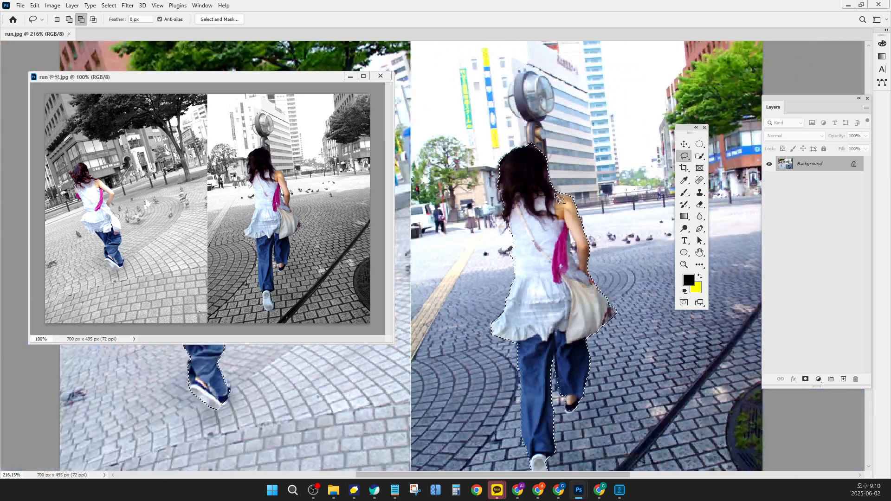
left_click_drag(519, 240, 581, 185)
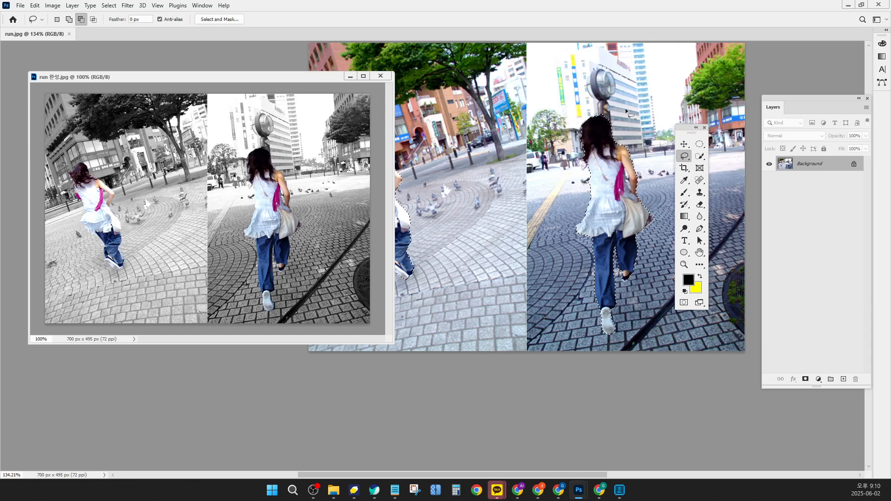
left_click_drag(684, 131, 796, 163)
left_click_drag(467, 170, 534, 210)
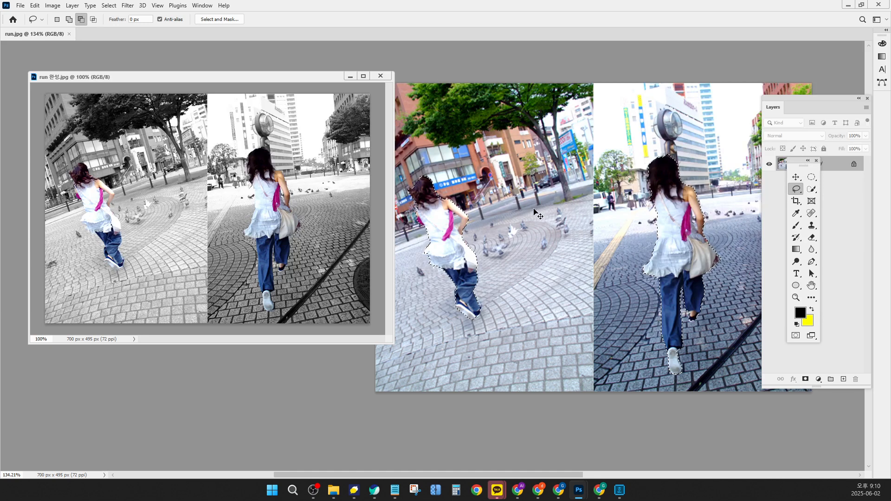
key("ctrl+shift+i")
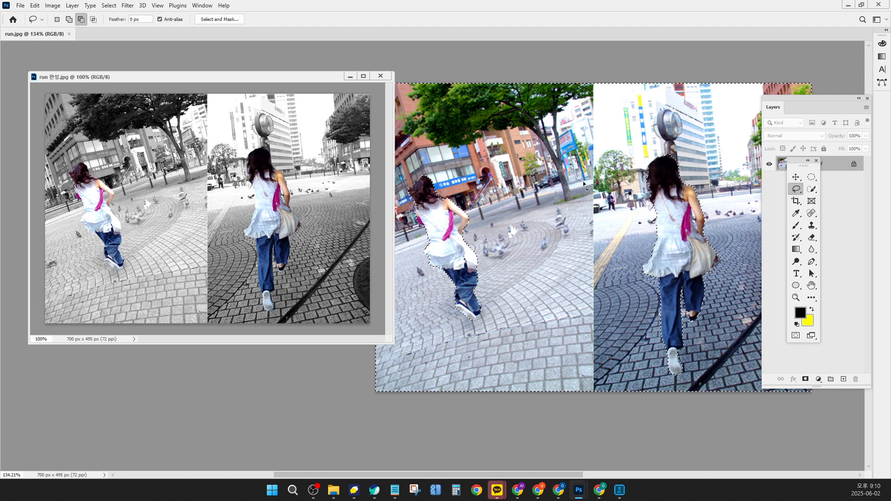
Inspect the selection edges around both girls up close across the image
left_click_drag(774, 102, 872, 129)
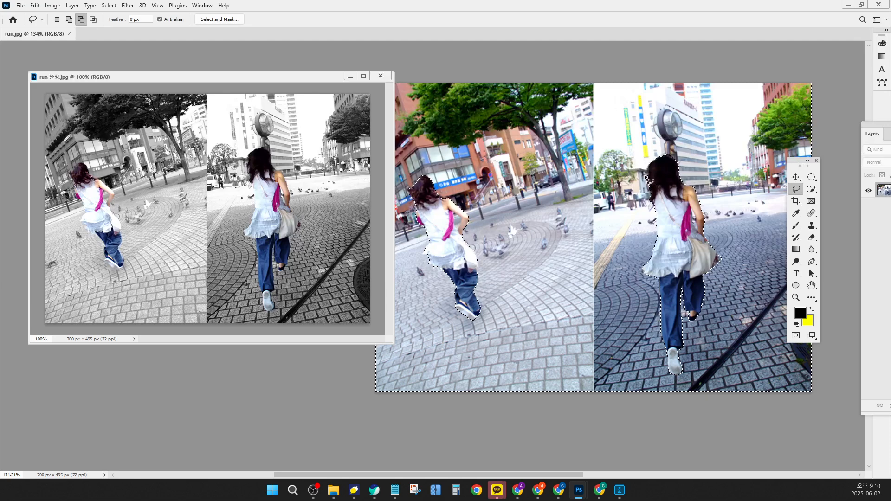
scroll(650, 181, "up", 5)
scroll(672, 161, "up", 3)
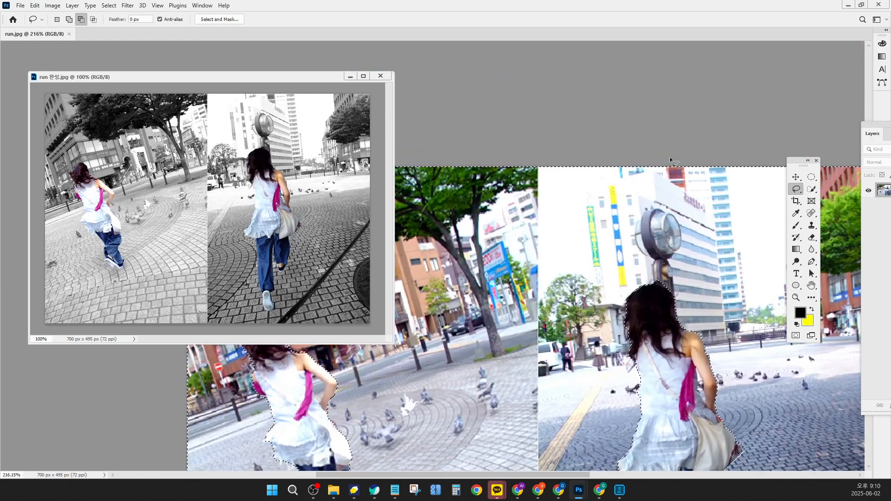
left_click_drag(664, 371, 687, 199)
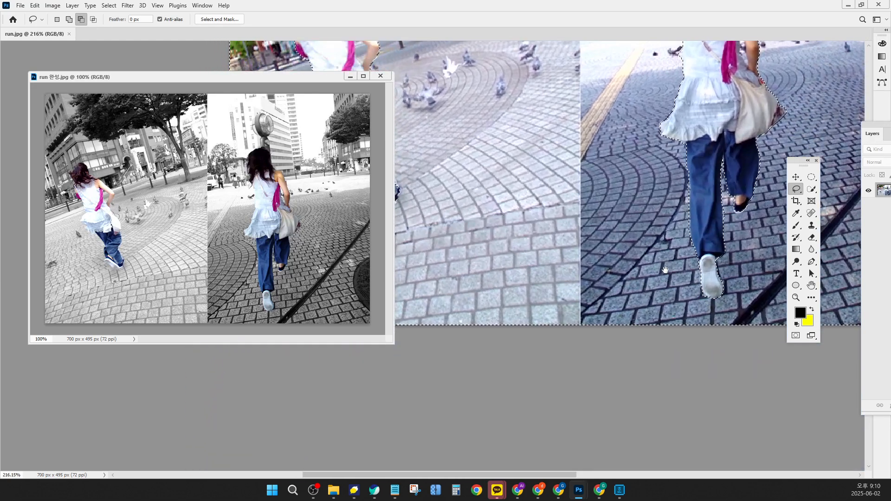
scroll(665, 269, "down", 4)
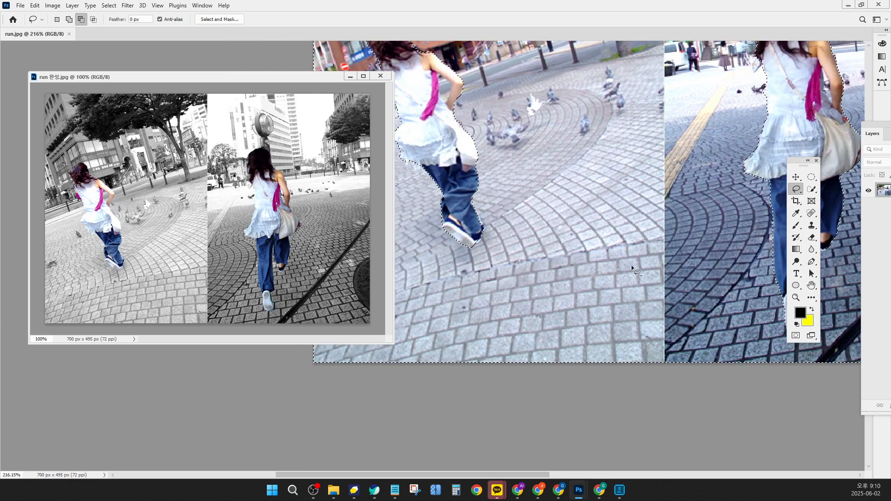
scroll(629, 262, "down", 2)
left_click_drag(688, 191, 640, 224)
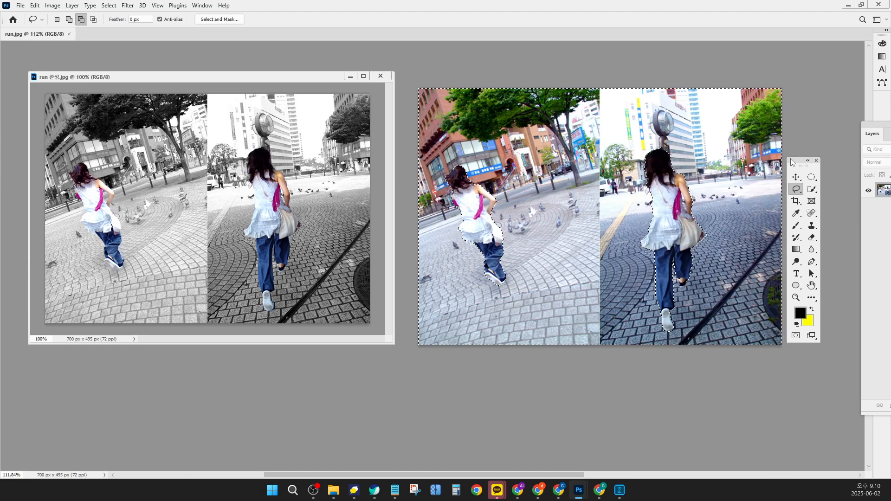
left_click_drag(804, 161, 829, 135)
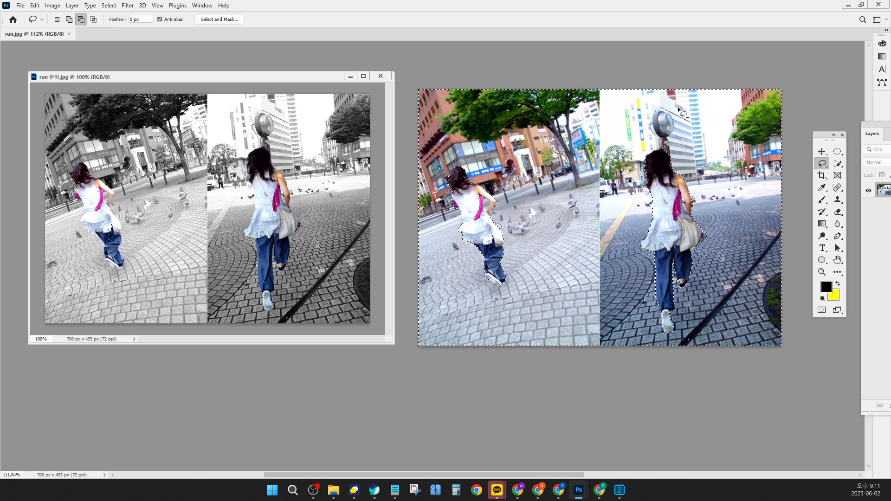
key("alt+Tab")
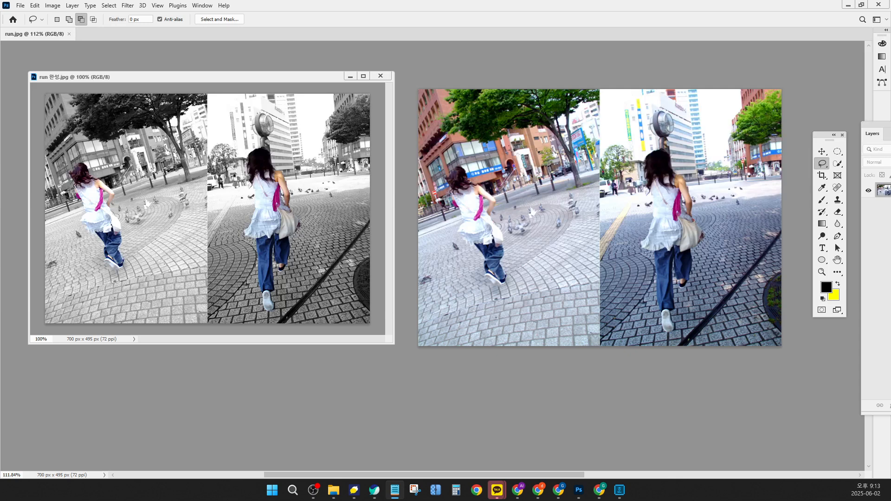
left_click(536, 143)
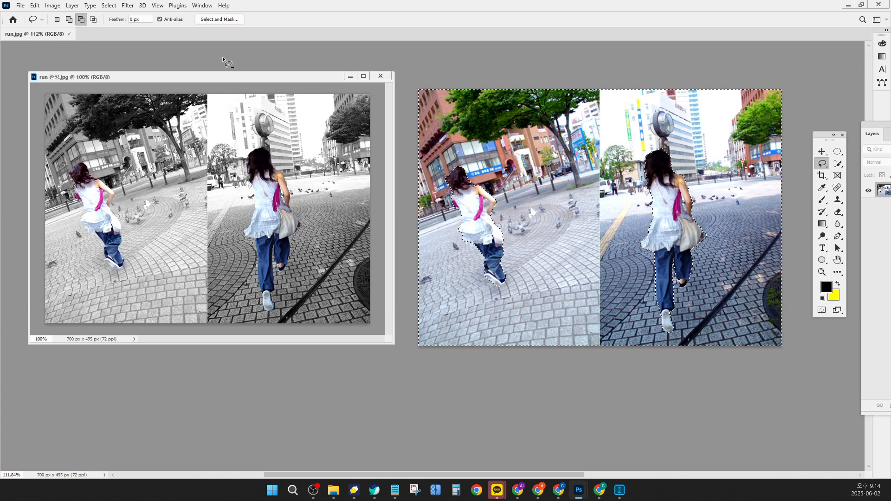
left_click(55, 7)
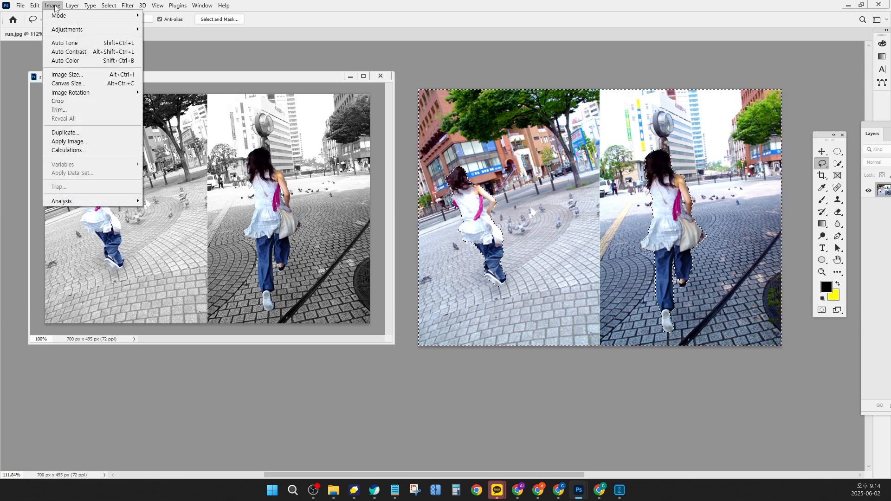
left_click(55, 7)
left_click(54, 6)
left_click(54, 7)
left_click(55, 6)
left_click(55, 6)
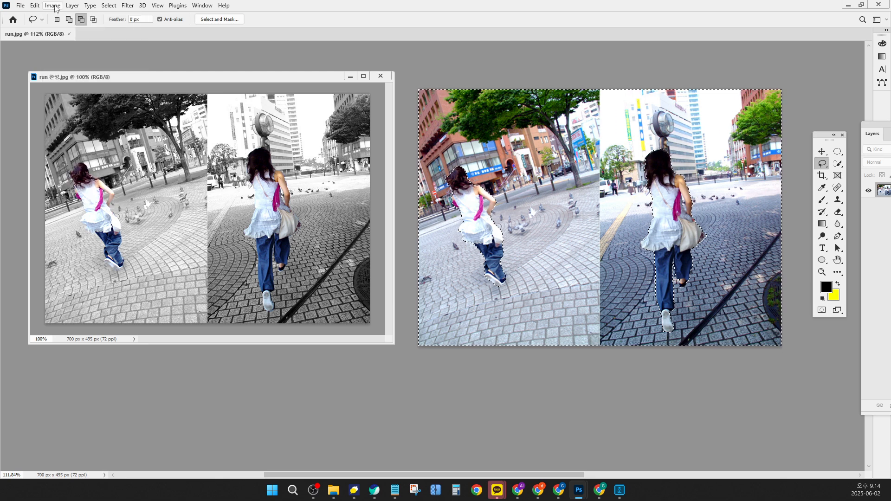
left_click(54, 6)
left_click(54, 7)
left_click(54, 6)
left_click(55, 7)
left_click(55, 7)
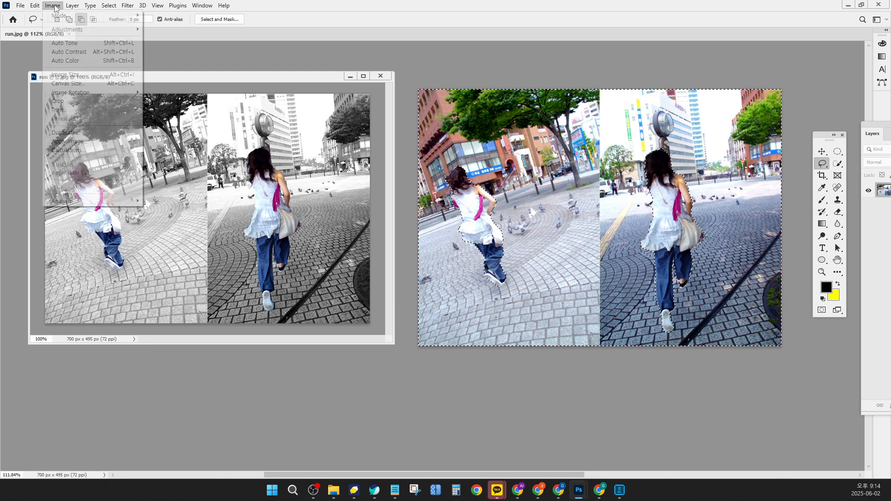
left_click(54, 7)
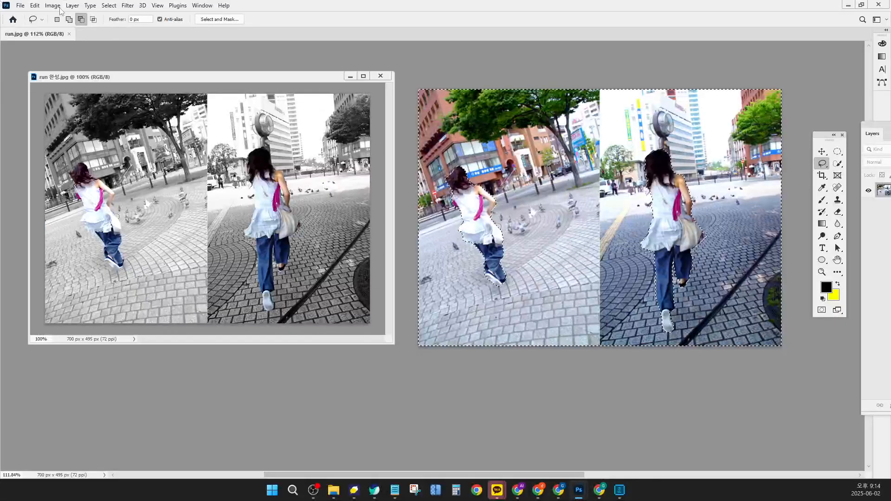
Open the Hue/Saturation adjustment for the selected background
left_click(163, 19)
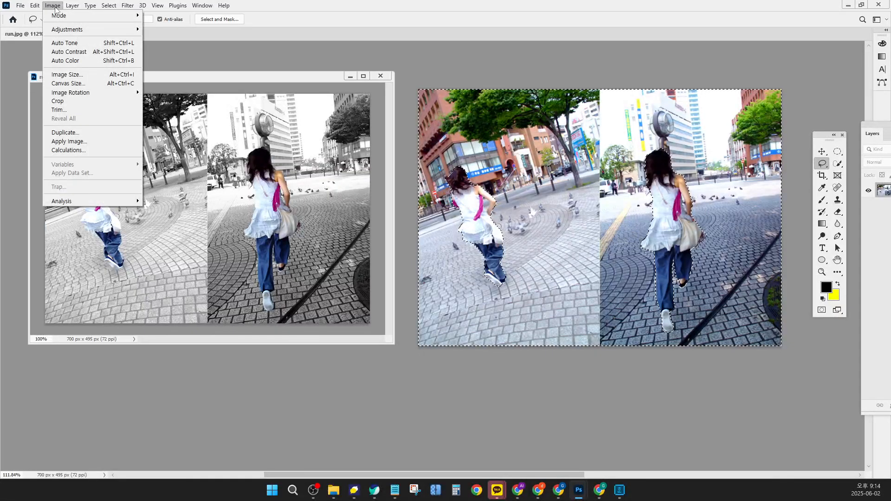
mouse_move(55, 31)
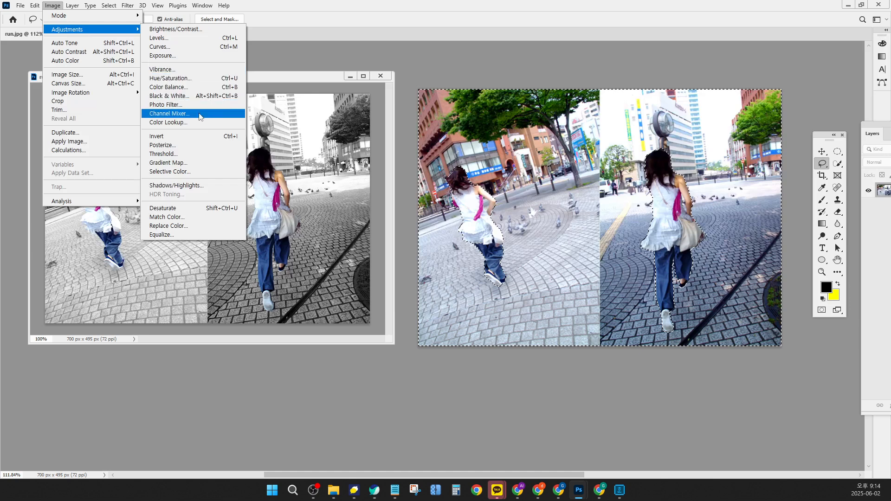
left_click(173, 82)
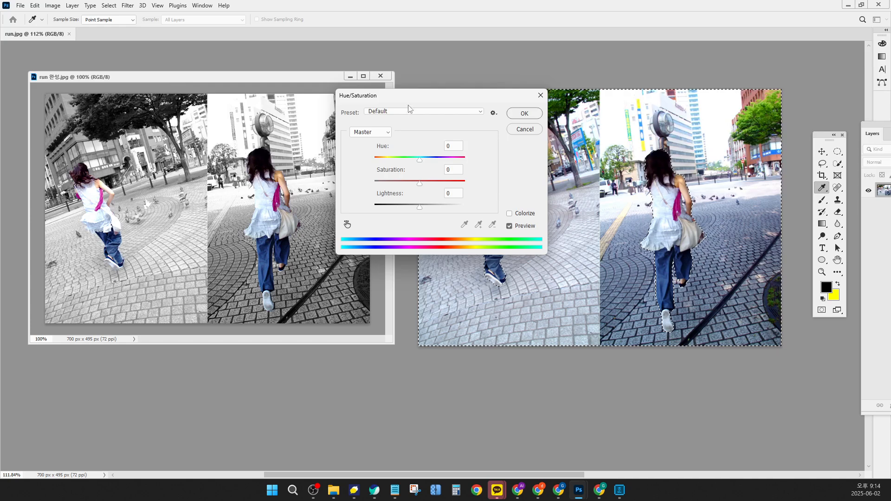
left_click_drag(427, 100, 280, 174)
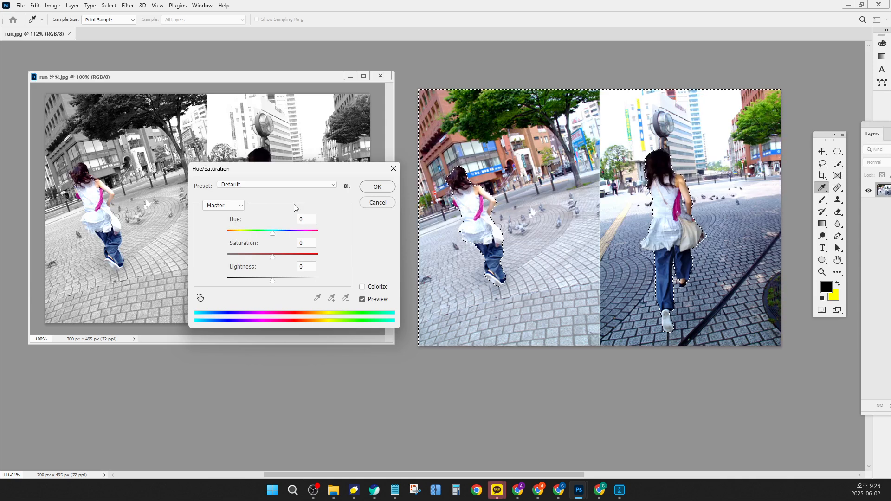
left_click(239, 205)
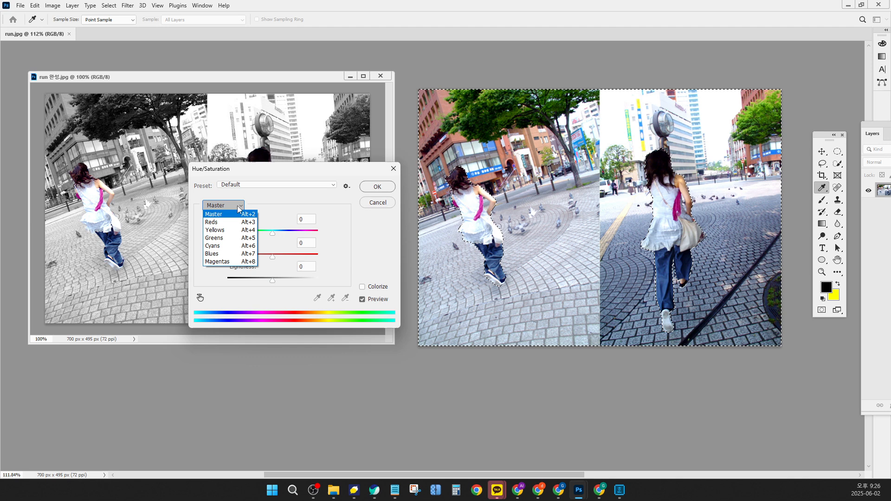
left_click(223, 255)
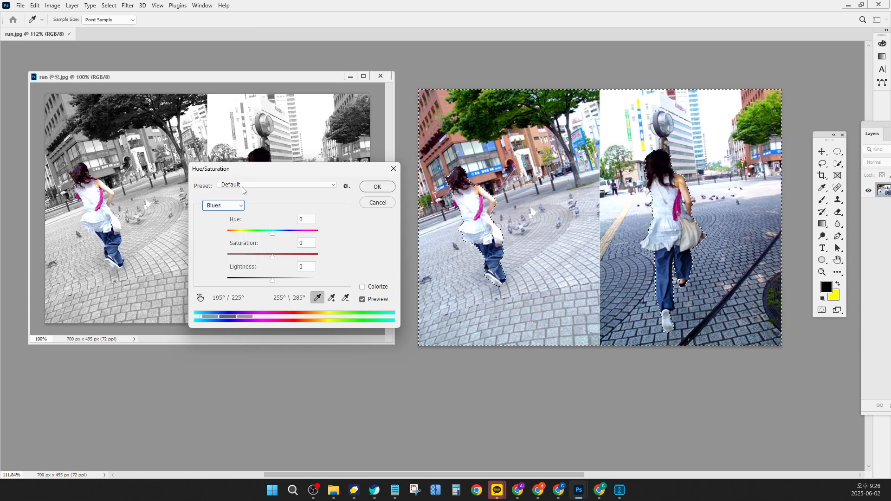
left_click_drag(250, 167, 595, 222)
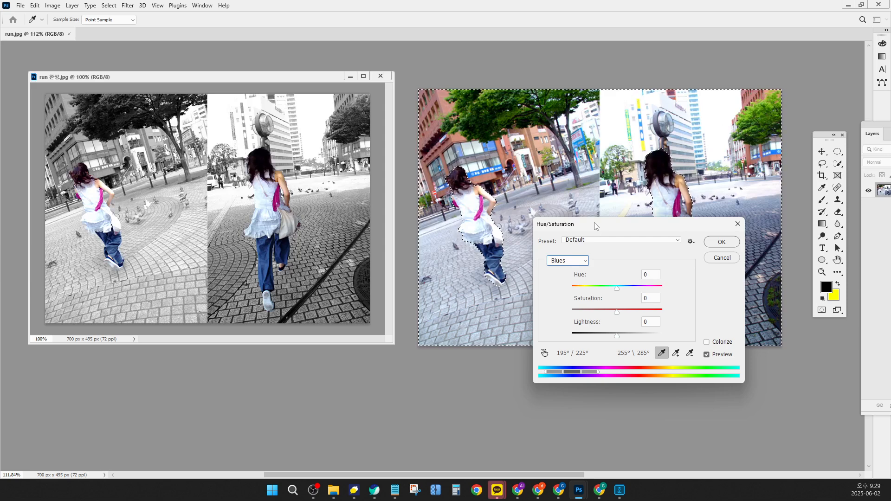
left_click(586, 262)
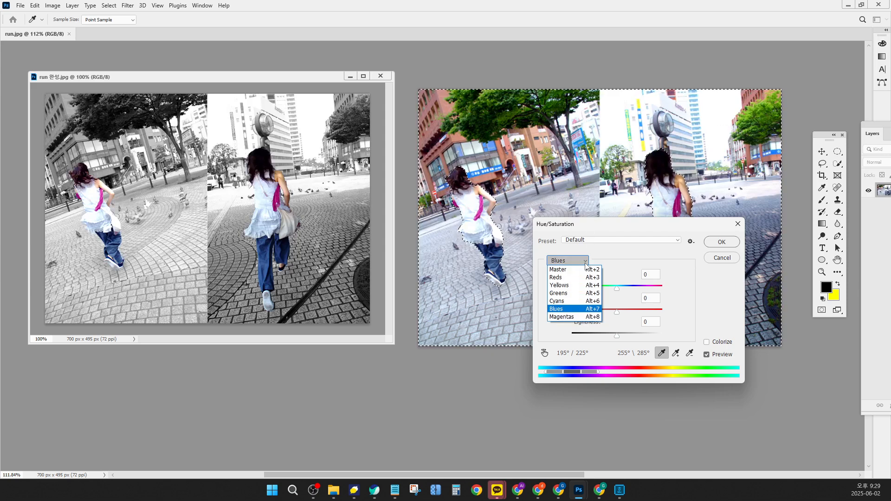
left_click(571, 262)
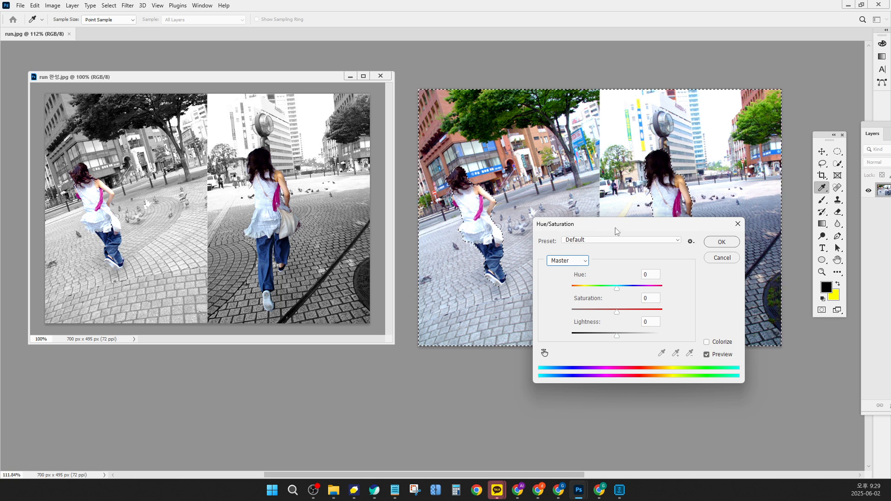
Set the Master saturation to -100 to make the background grey, then deselect
left_click_drag(616, 227, 710, 122)
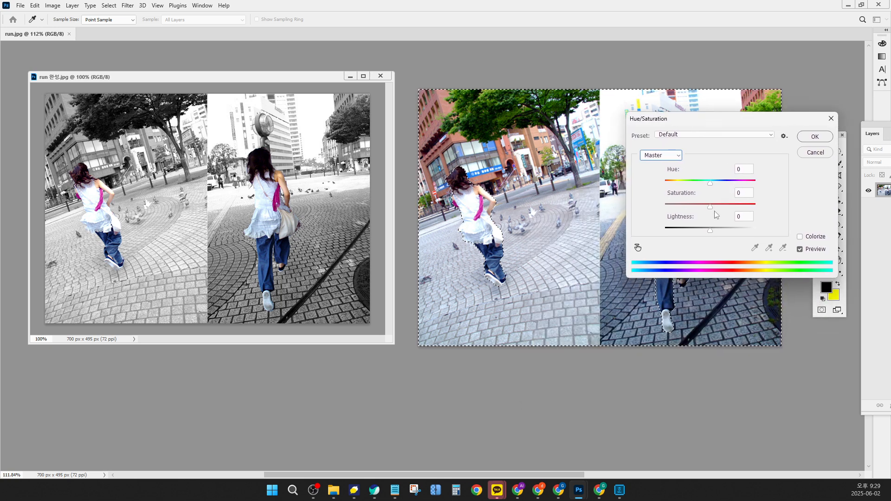
left_click_drag(711, 207, 665, 208)
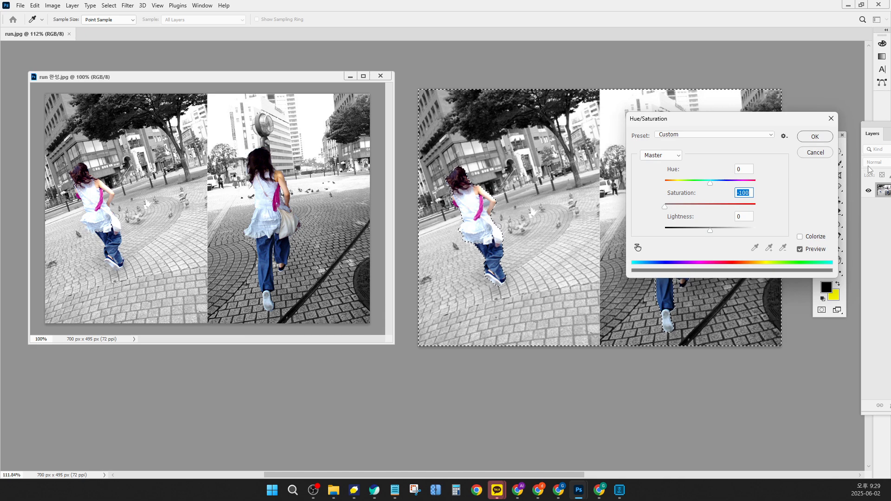
left_click(814, 137)
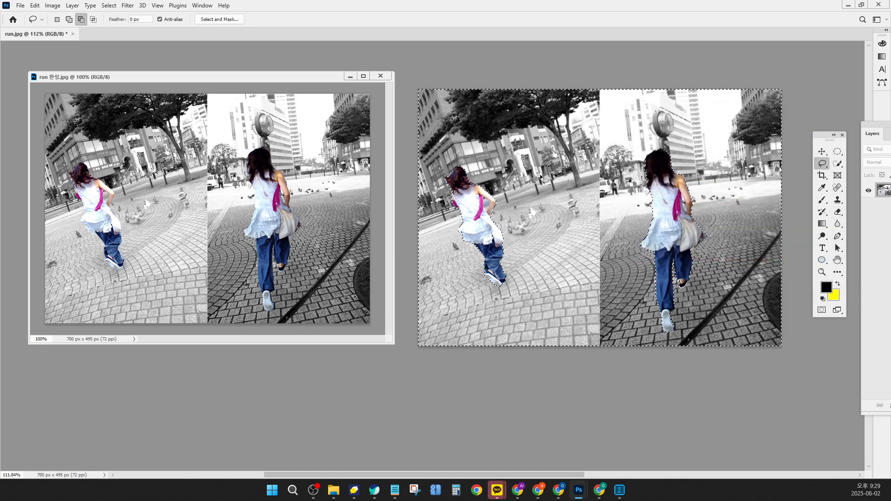
key("ctrl+d")
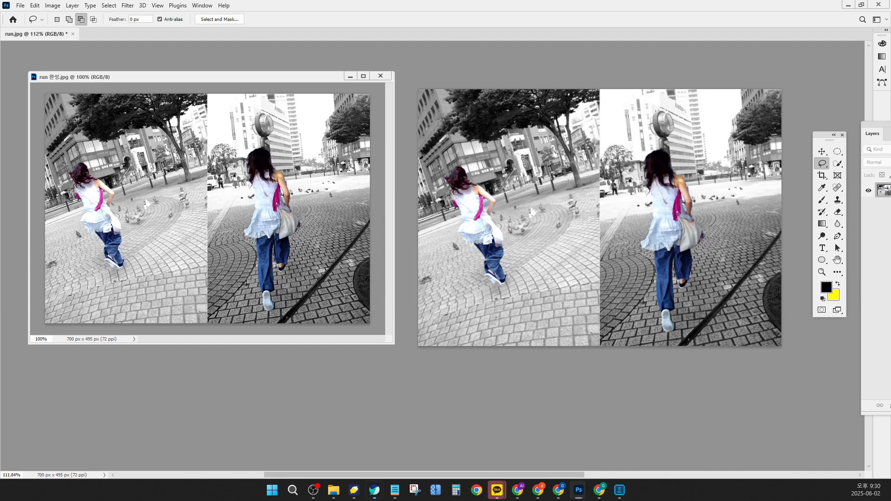
Switch to the browser, maximize it and search Naver for 영화
left_click_drag(0, 131, 228, 57)
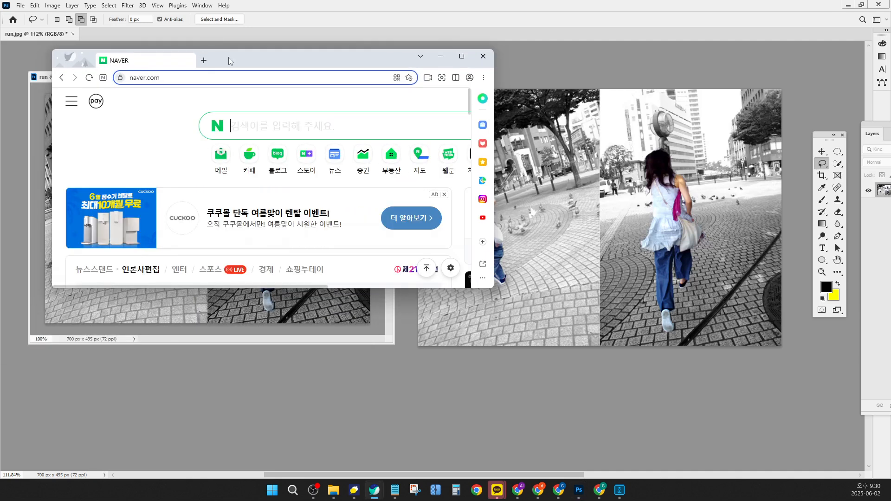
double_click(228, 57)
left_click(336, 63)
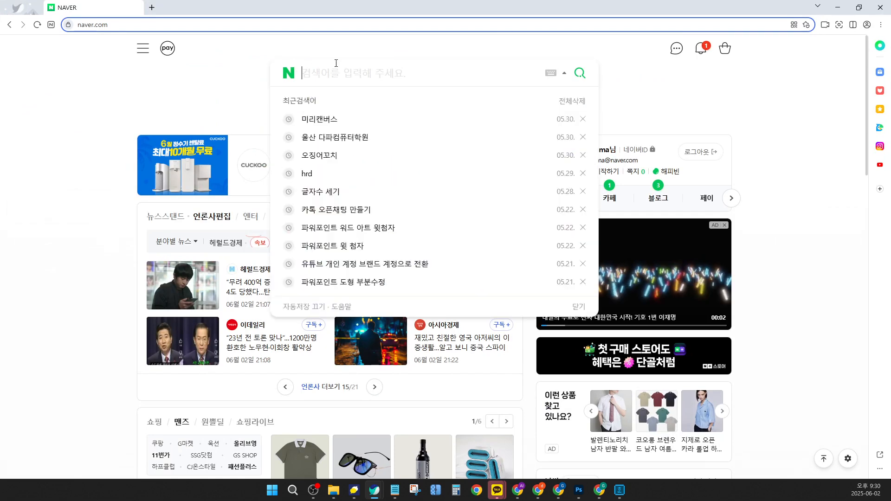
type("영")
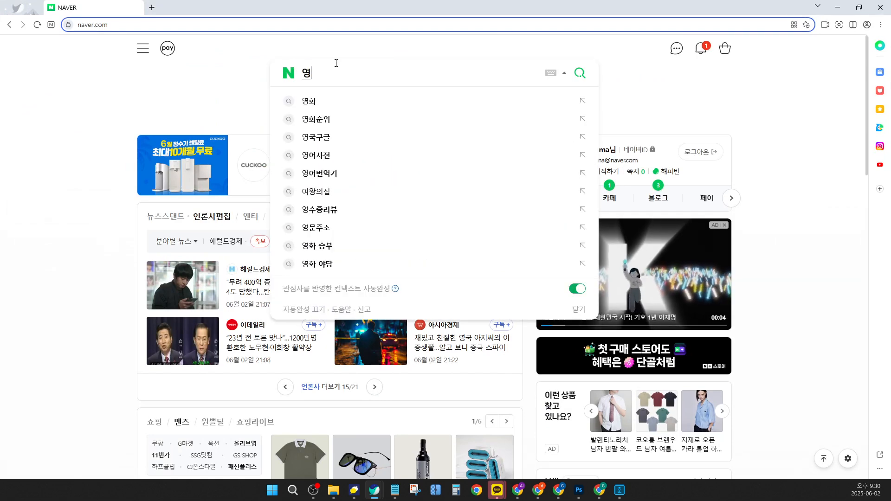
type("화")
key("Return")
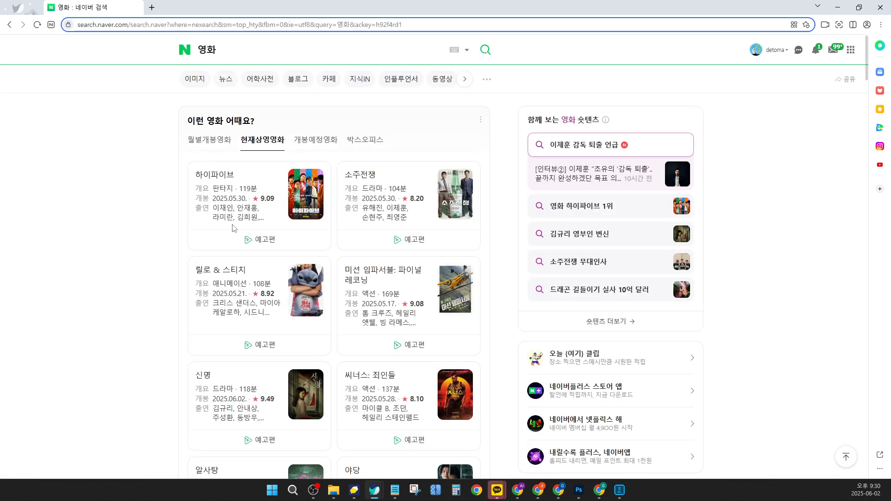
Browse the current movie listings and open the 소주전쟁 result
scroll(406, 189, "down", 2)
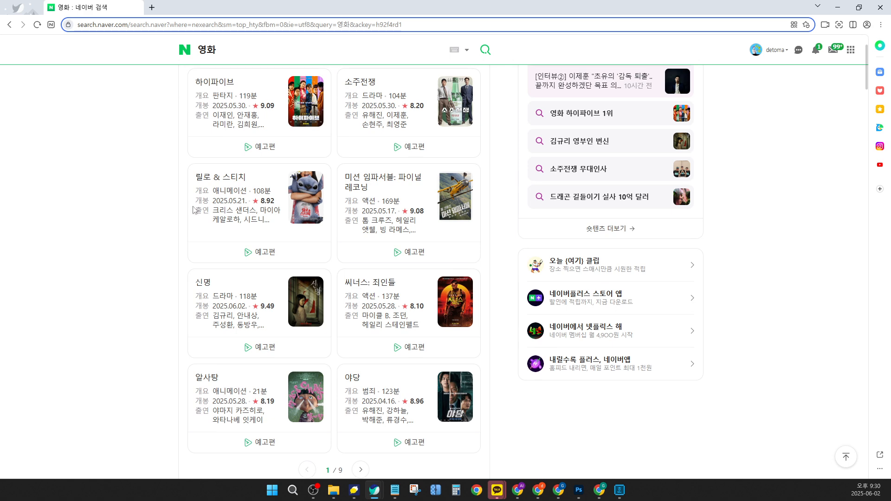
scroll(401, 237, "up", 2)
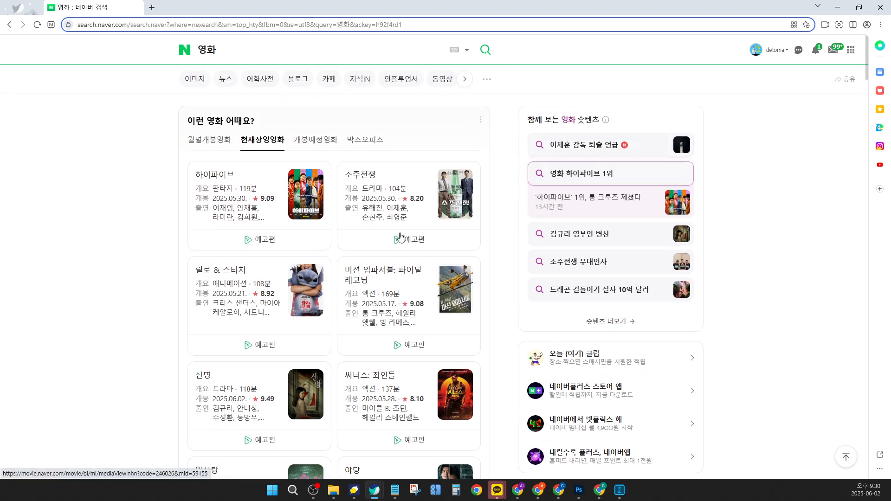
scroll(428, 256, "down", 1)
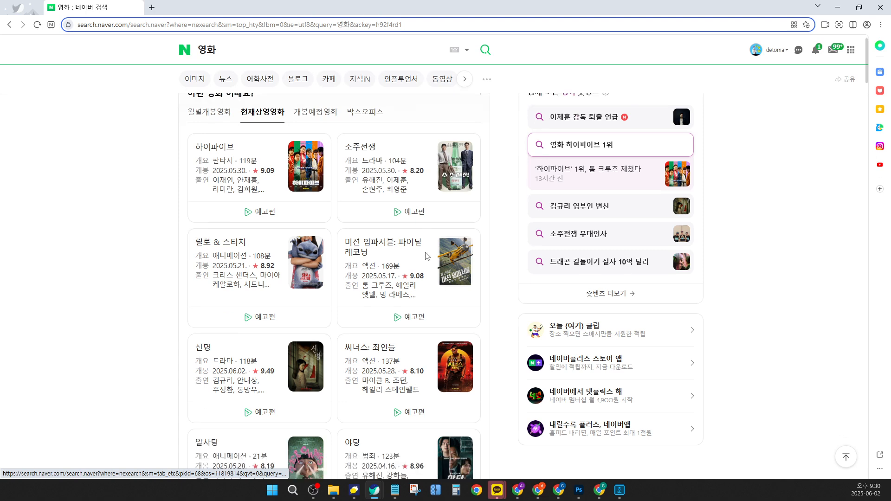
scroll(427, 256, "down", 6)
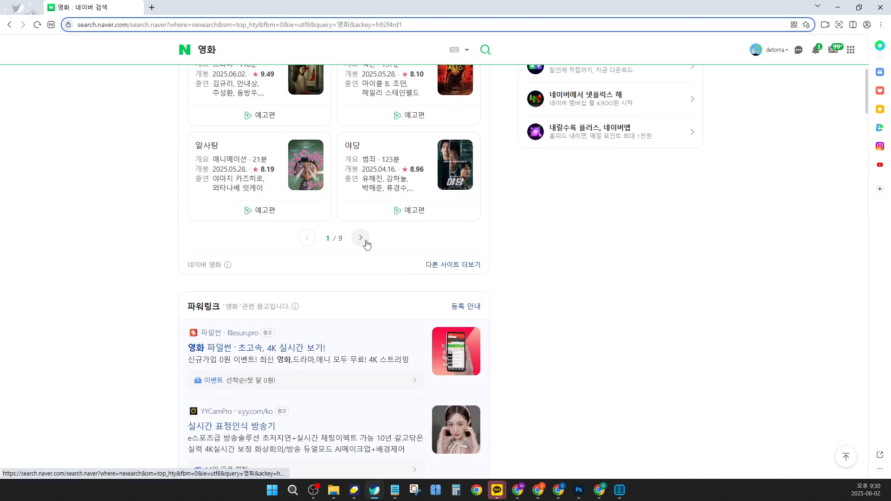
scroll(404, 199, "up", 7)
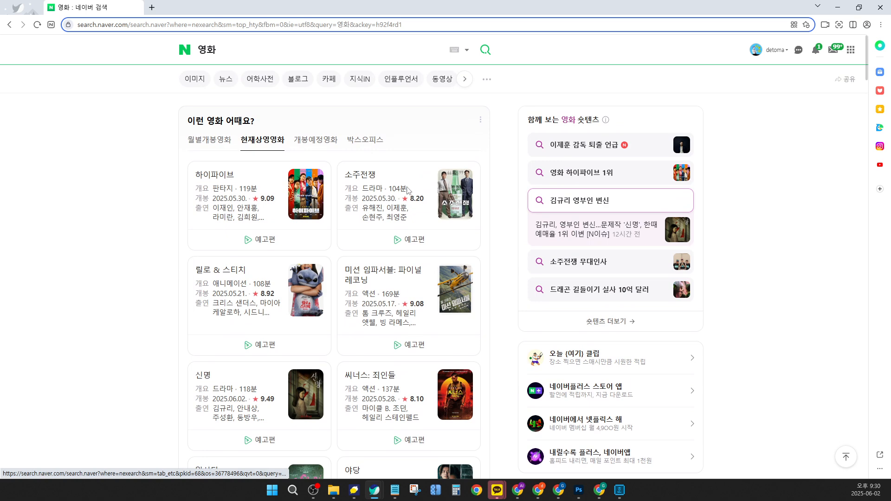
left_click(448, 198)
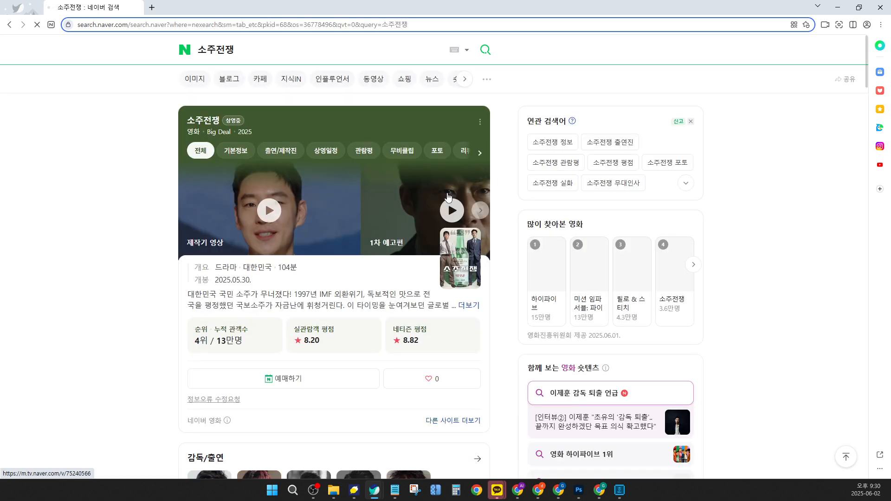
Open the movie's photo section and view the first poster in full size
scroll(426, 233, "down", 4)
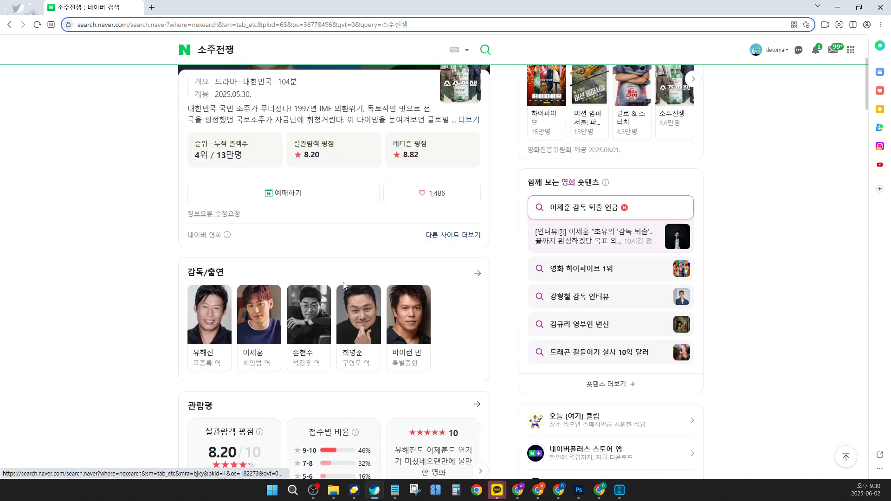
scroll(343, 285, "up", 4)
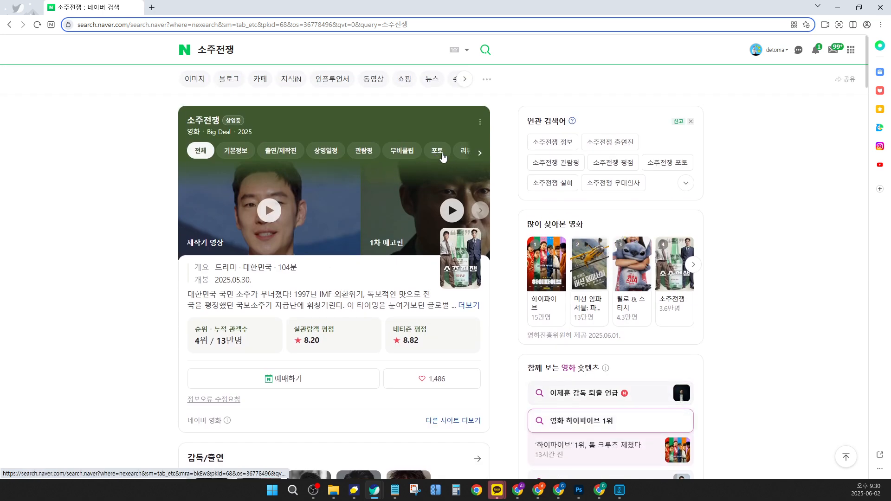
left_click(442, 155)
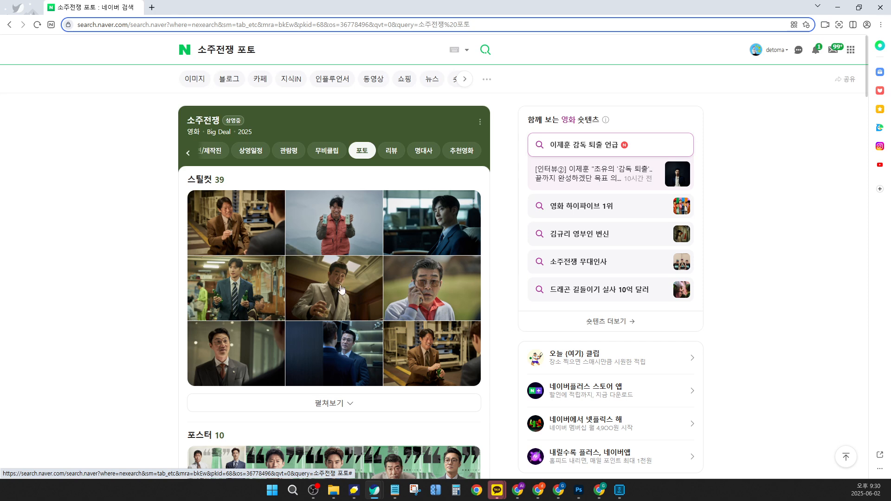
scroll(341, 289, "down", 4)
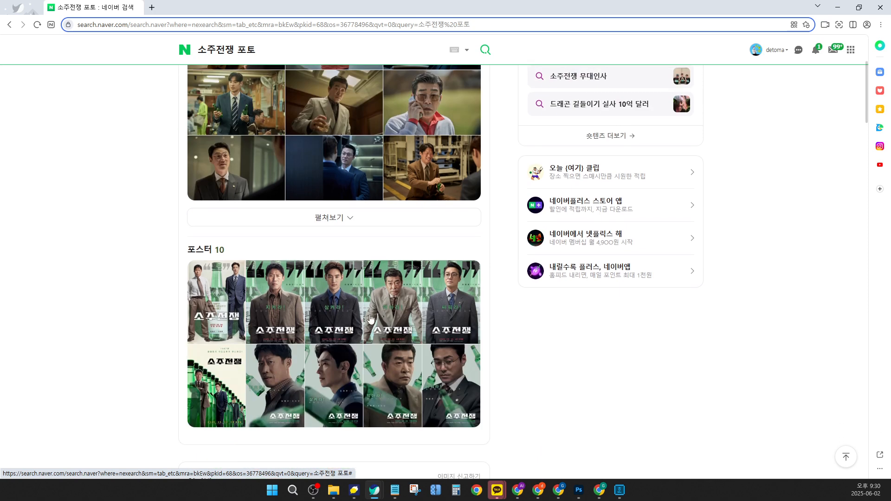
left_click(221, 295)
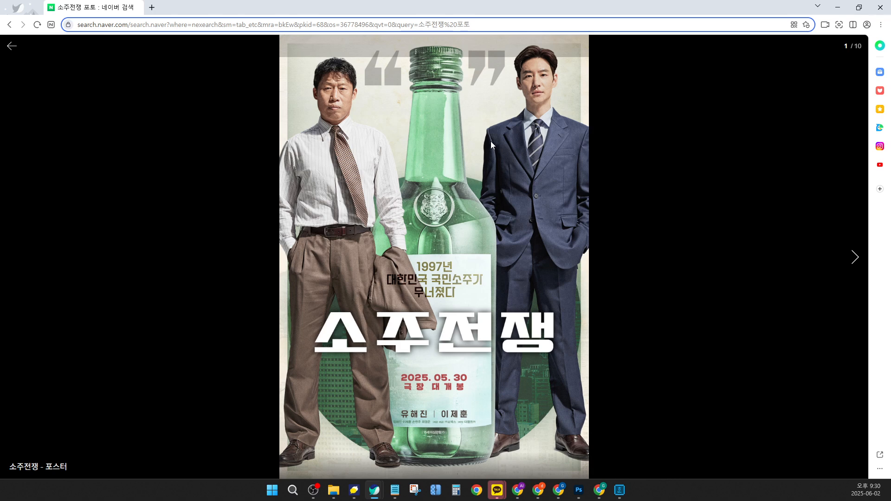
Save the poster image to the Desktop as common.jpg, replacing the existing file
right_click(411, 116)
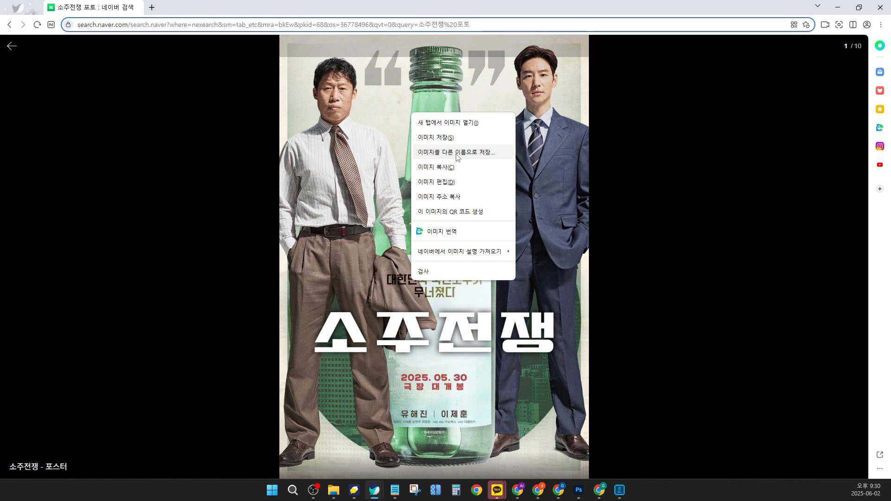
left_click(457, 152)
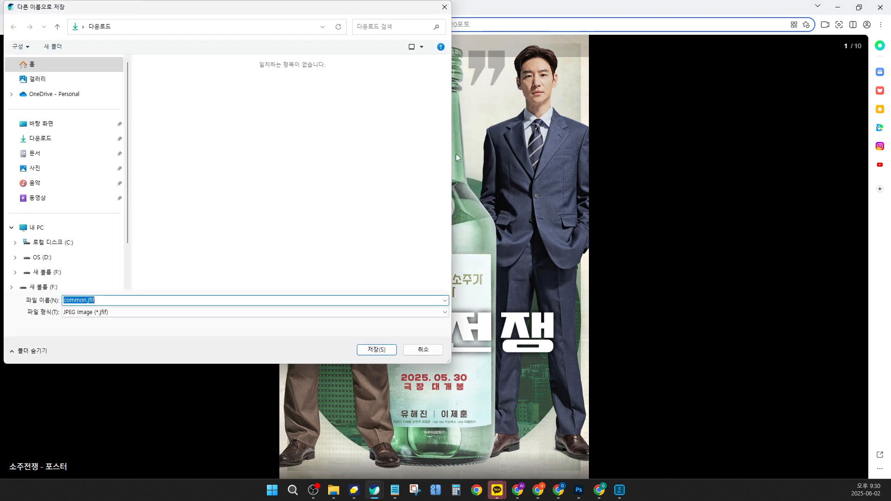
left_click_drag(204, 12, 545, 23)
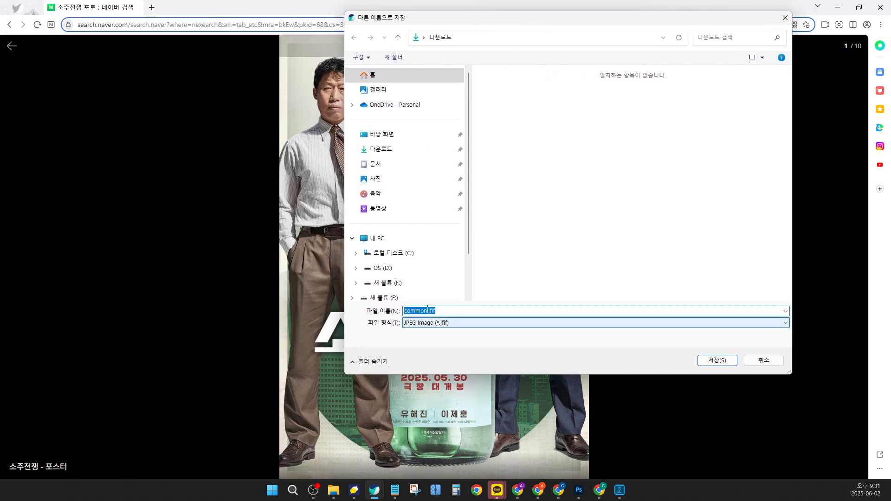
left_click(393, 139)
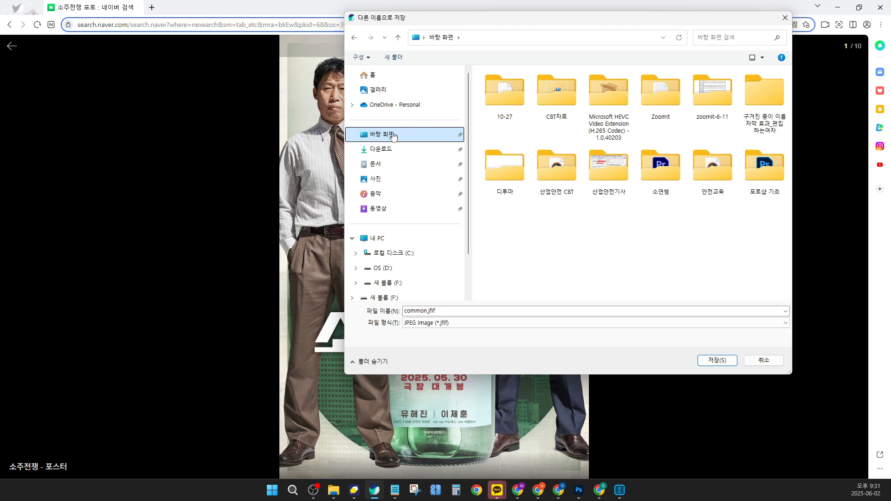
left_click(462, 311)
left_click(491, 312)
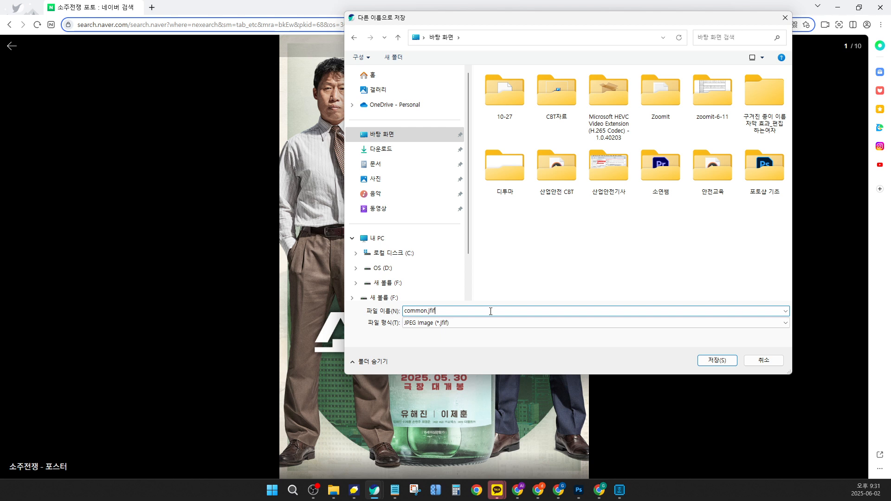
key("BackSpace")
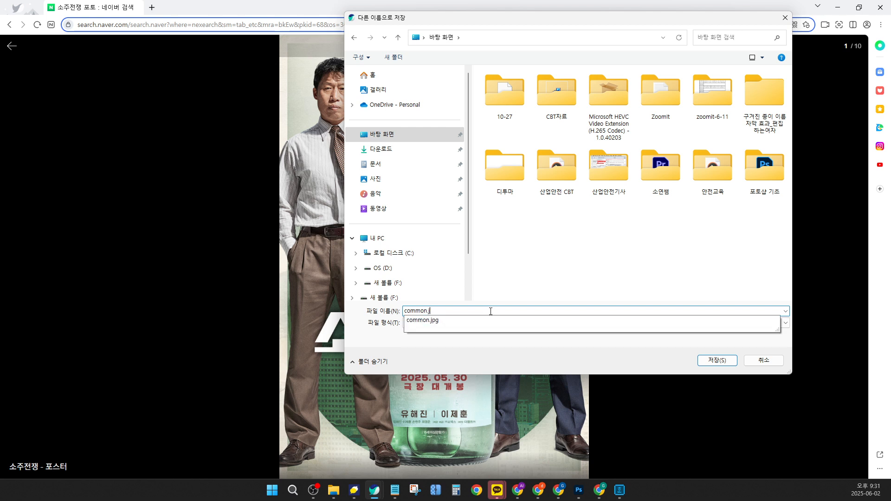
type("pg")
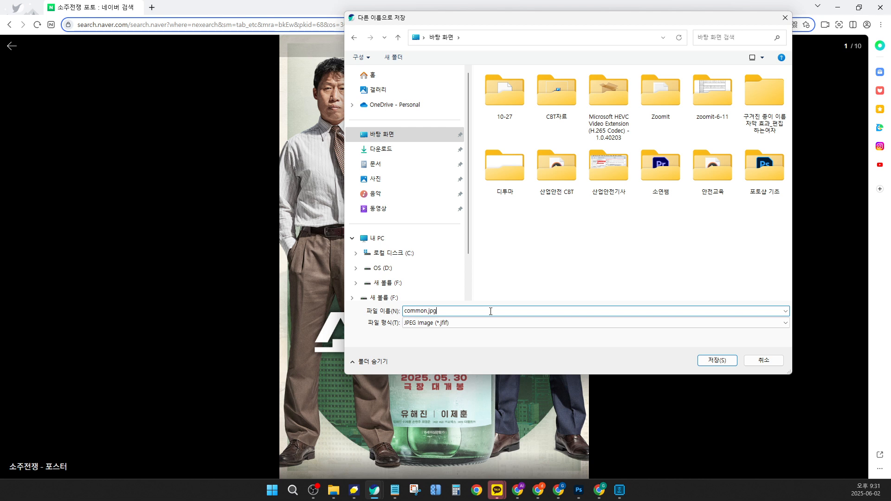
left_click(717, 361)
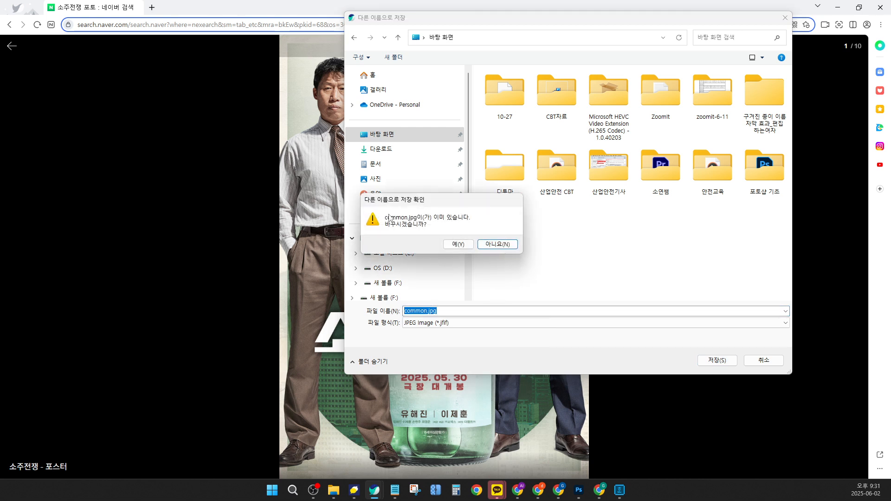
left_click(458, 247)
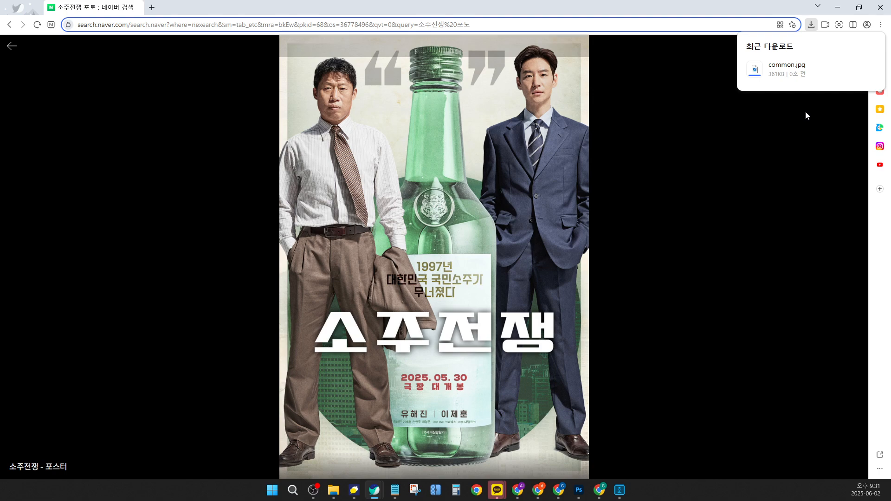
Minimize the browser and open common.jpg from the Desktop in Photoshop, moving its window beside run 완성.jpg
left_click(838, 9)
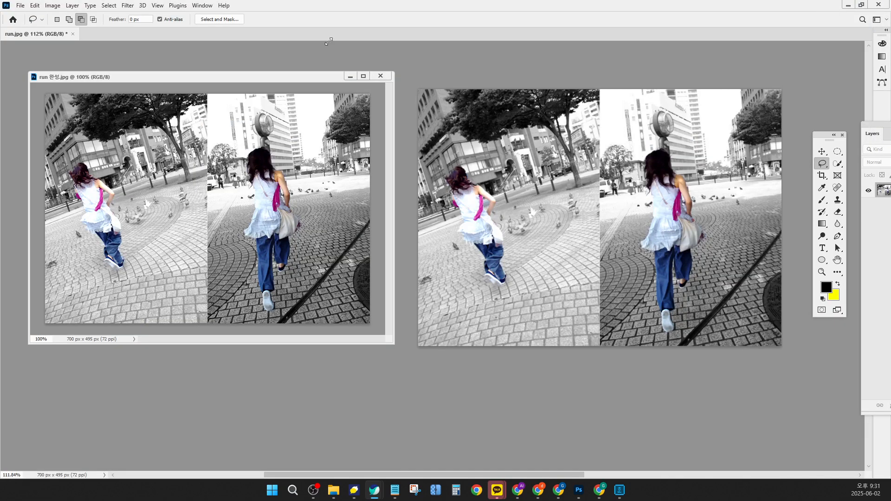
left_click(21, 6)
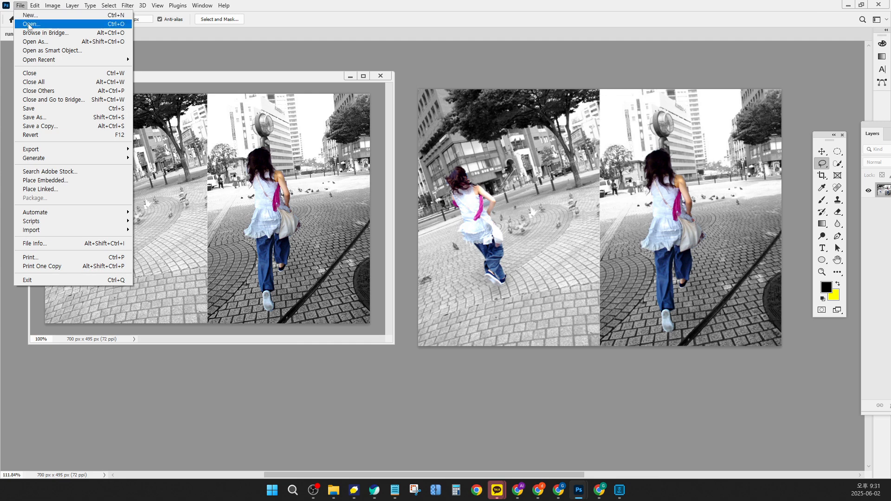
left_click(27, 24)
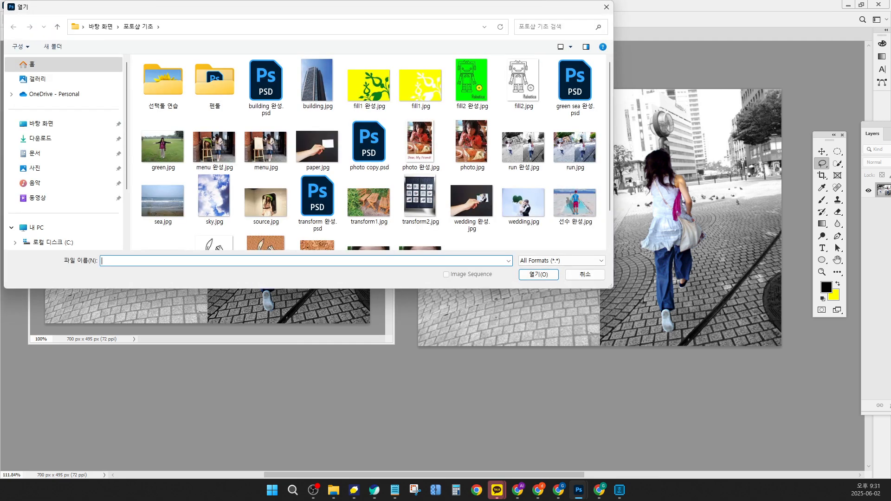
left_click(46, 124)
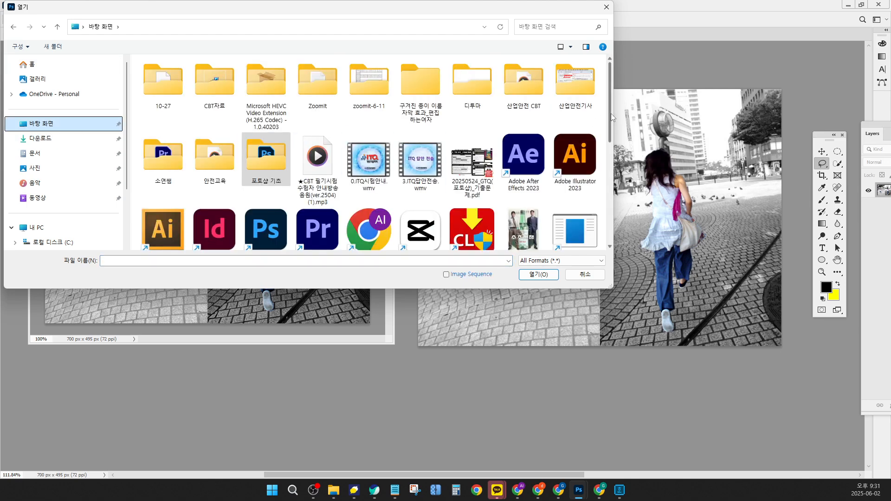
left_click(528, 226)
double_click(528, 225)
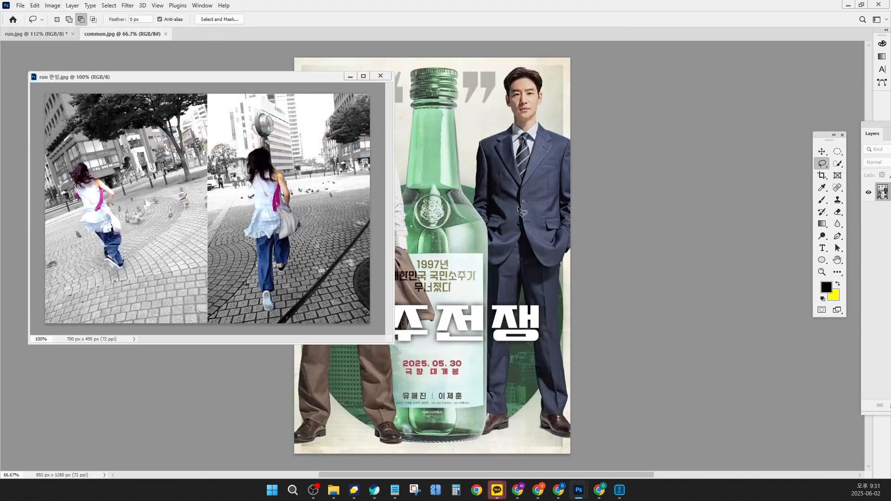
mouse_move(434, 140)
left_mouse_down()
mouse_move(543, 153)
mouse_move(607, 142)
left_mouse_up()
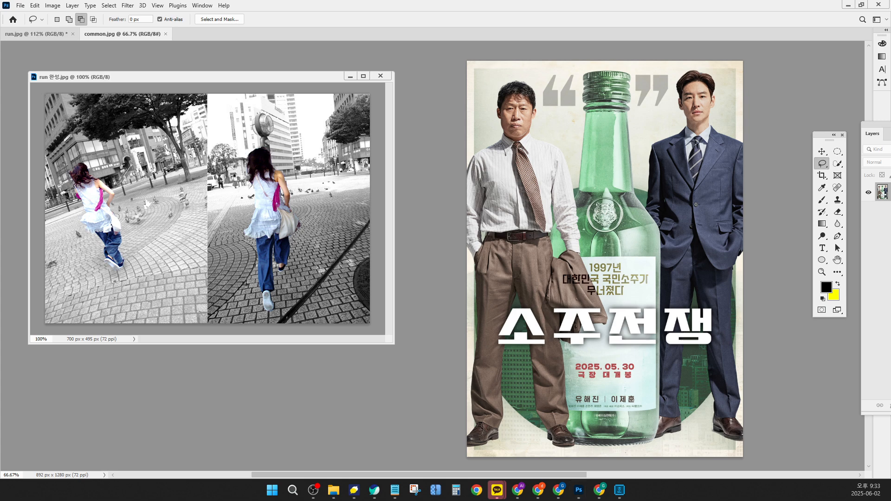
key("super+d")
key("super+d")
key("alt+Tab")
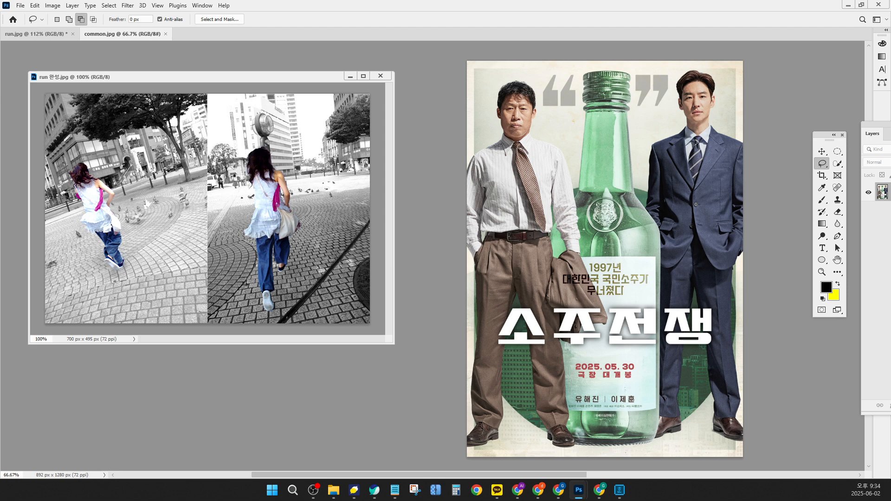
scroll(605, 257, "down", 1)
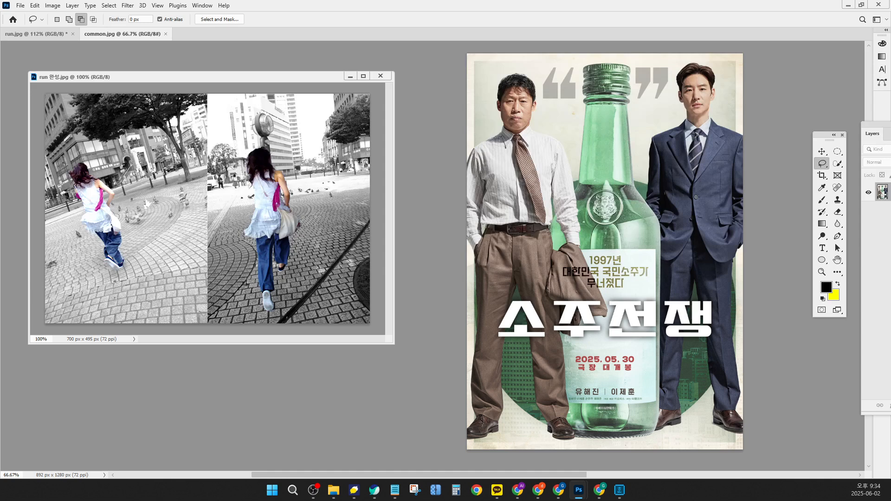
key("alt+Tab")
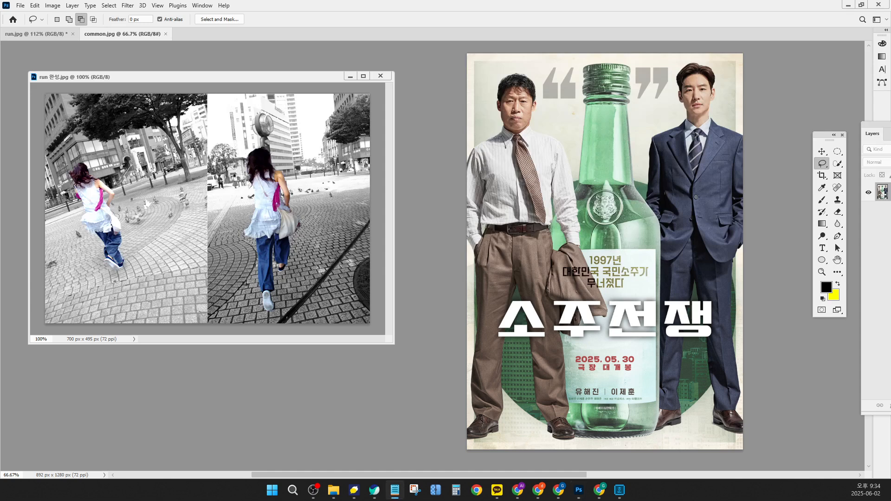